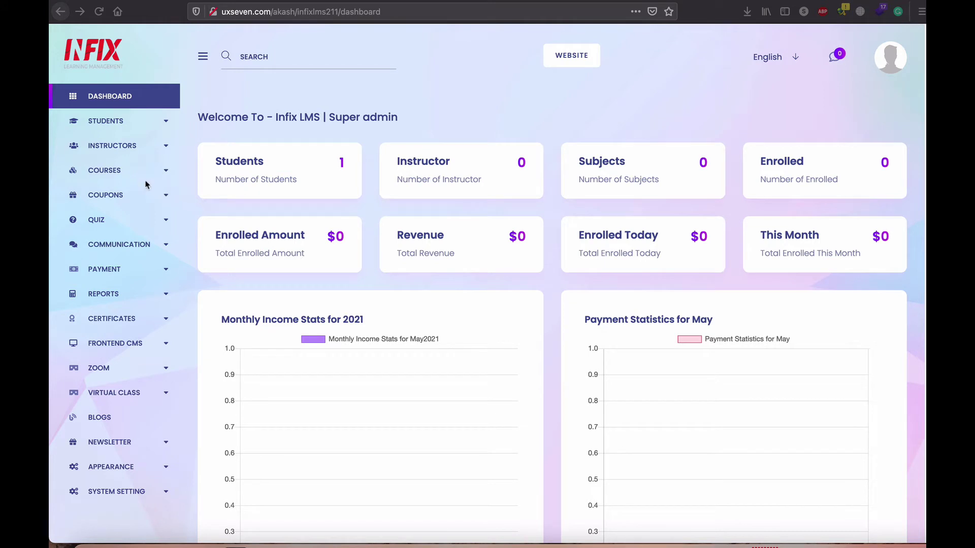
- Open the All Courses list from the Courses section of the admin sidebar
click(161, 175)
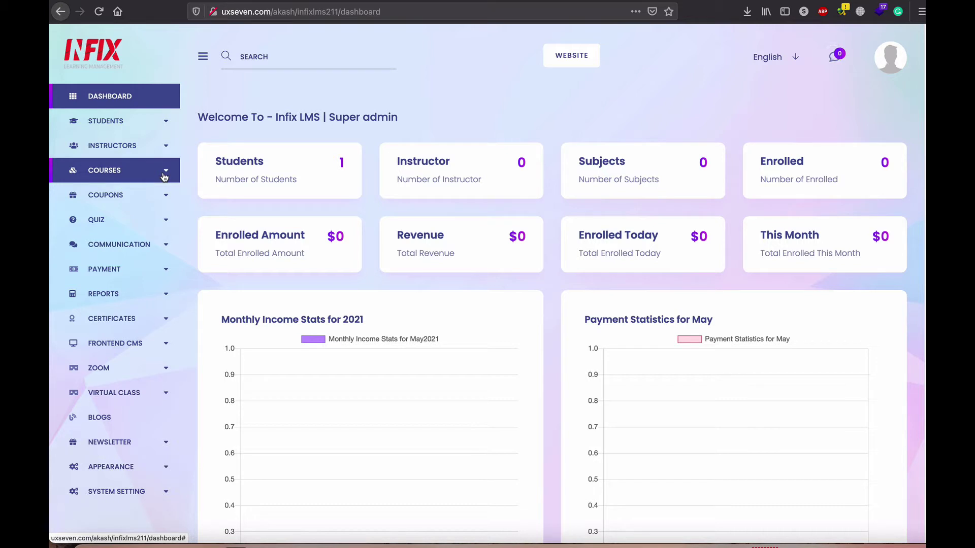
click(164, 176)
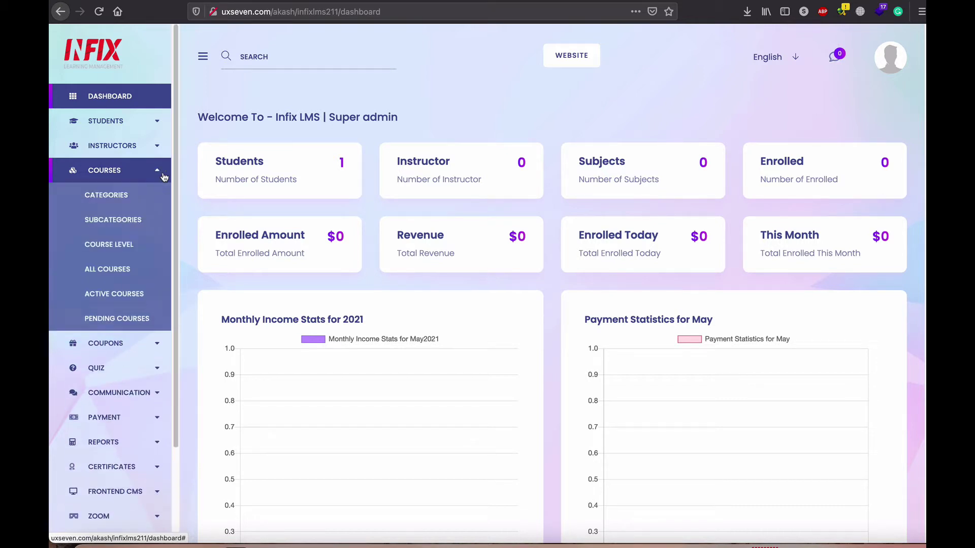
click(111, 273)
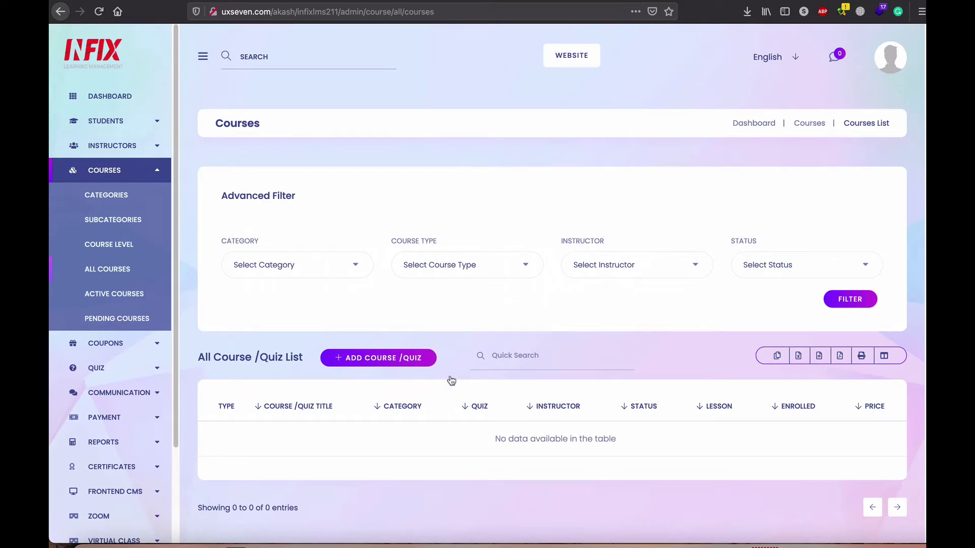
scroll(451, 381, down, 2)
- Start the 'Laravel Basic' course, find no categories available, and go to Categories
click(376, 314)
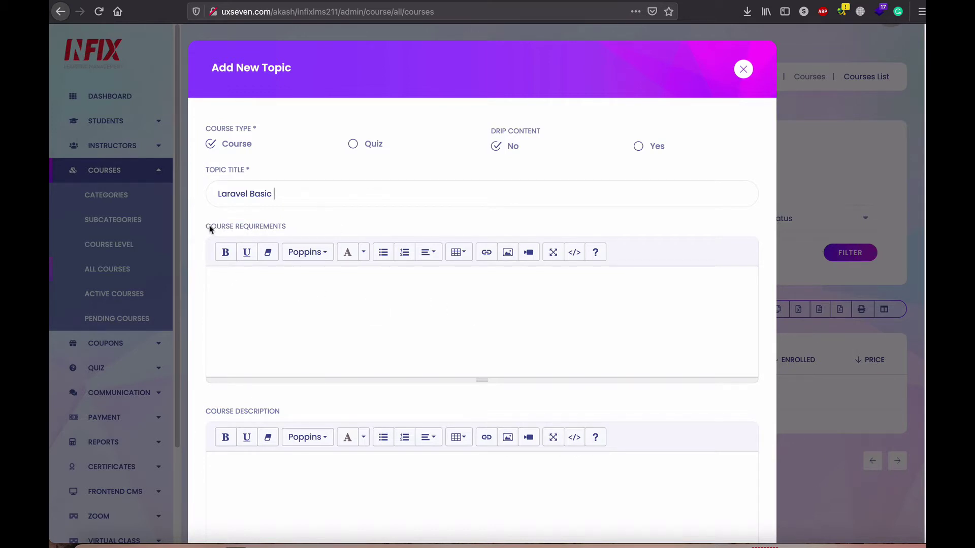
scroll(400, 342, down, 5)
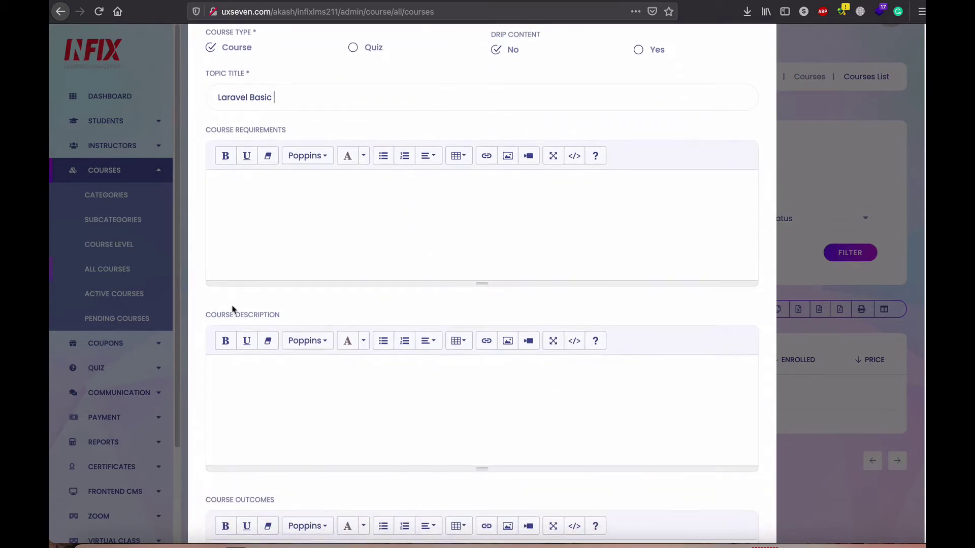
scroll(324, 326, down, 10)
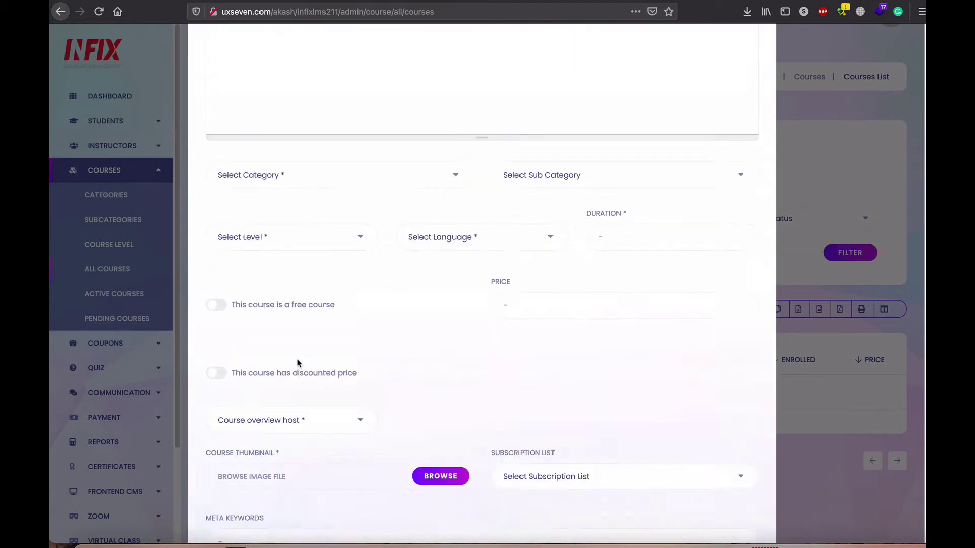
click(299, 155)
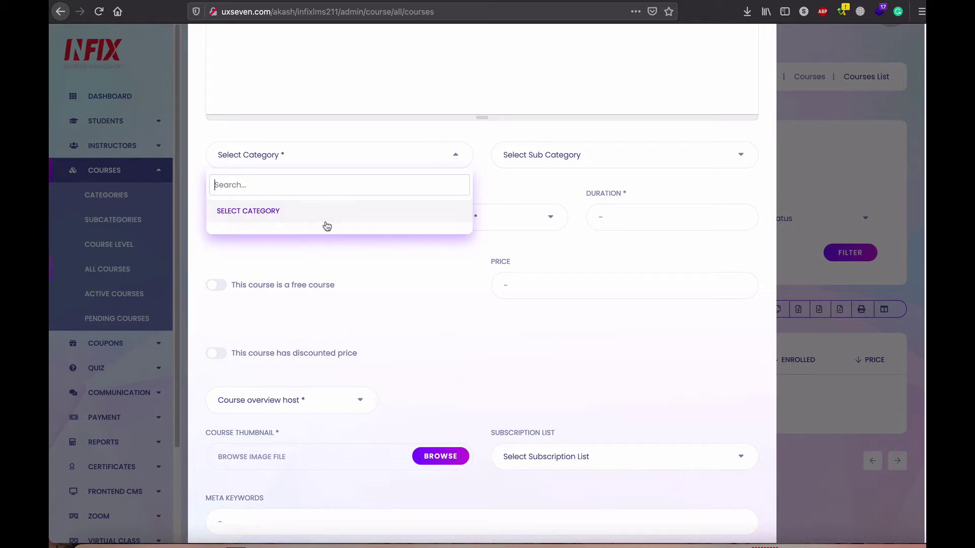
click(289, 157)
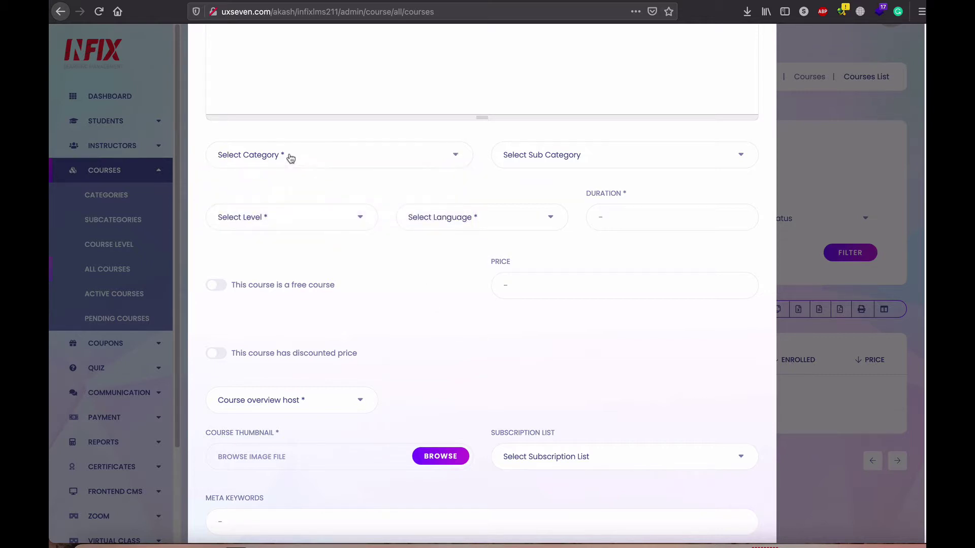
click(289, 157)
click(406, 292)
click(119, 202)
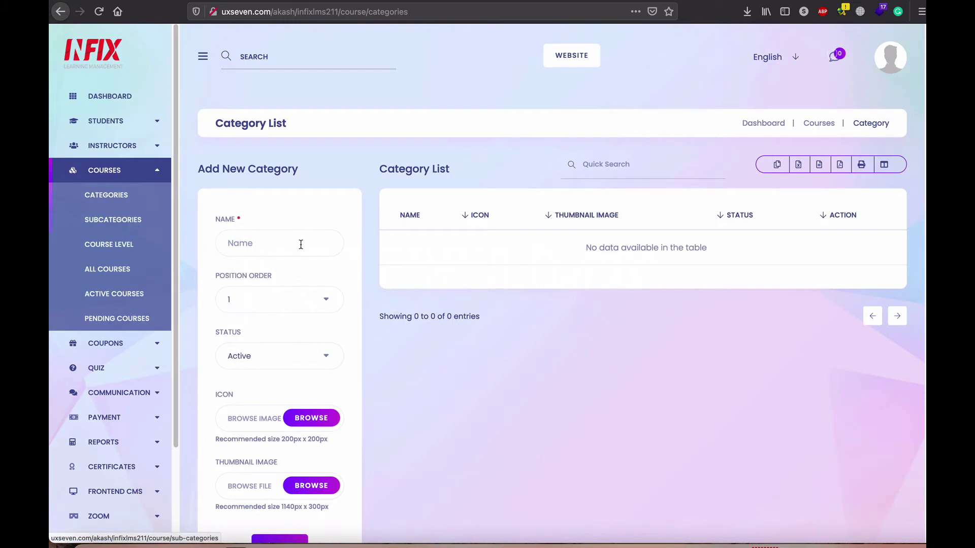
- Create and save a course category named 'Language'
click(276, 242)
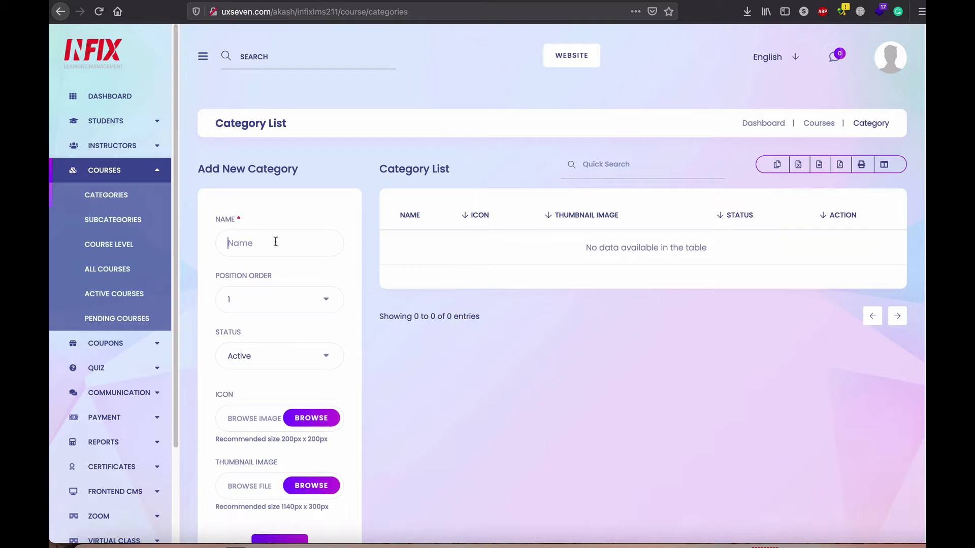
text(Language)
scroll(286, 273, down, 3)
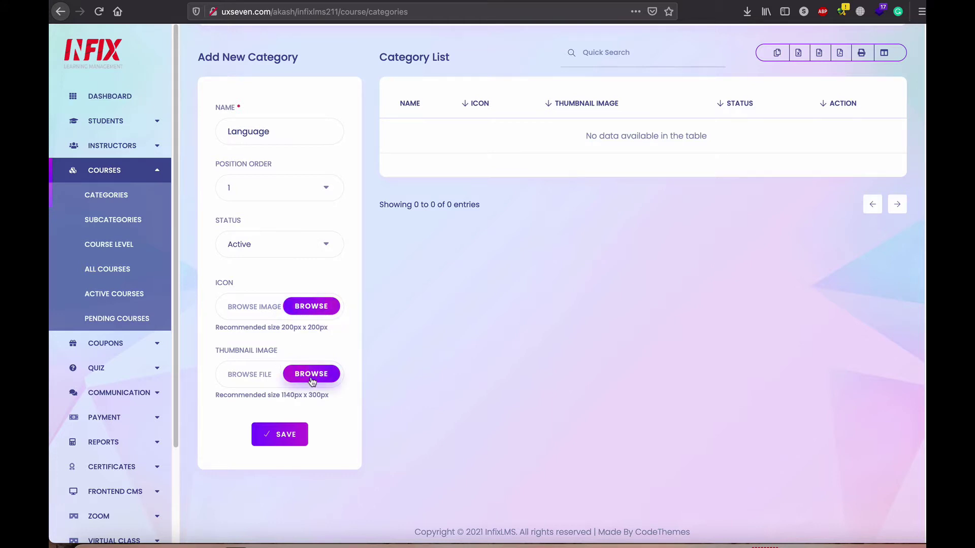
click(281, 434)
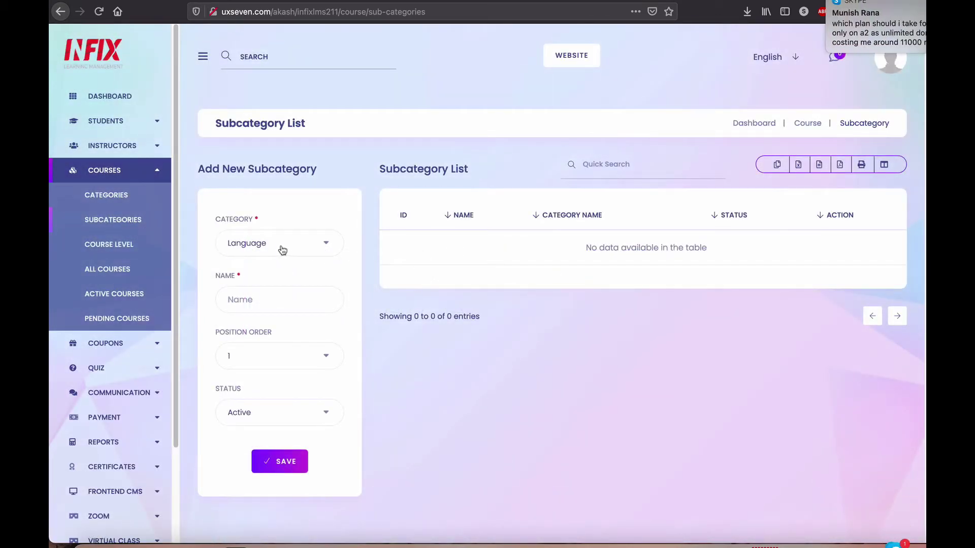
- Save an active 'Laravel' subcategory under Language, then return to All Courses
click(283, 248)
click(264, 300)
click(274, 301)
text(Laravel)
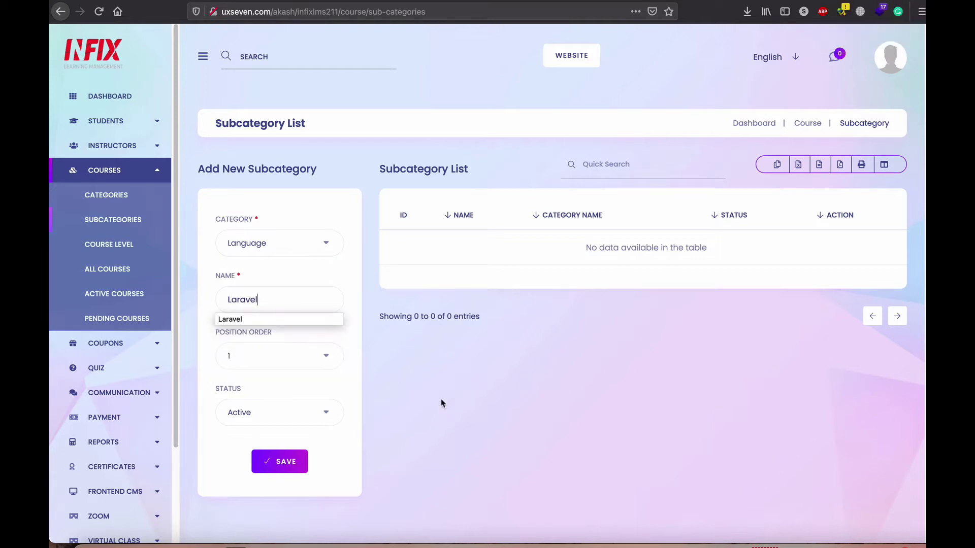
click(274, 418)
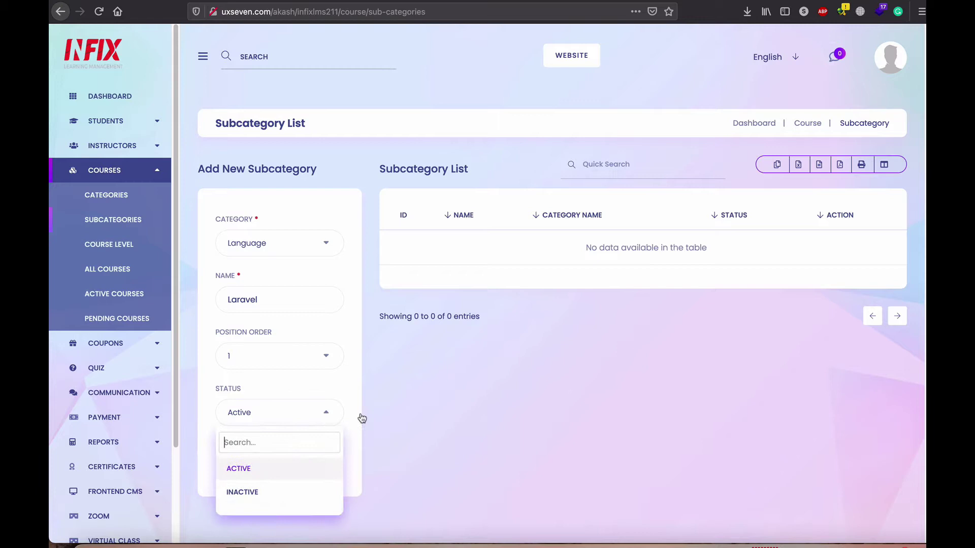
click(454, 429)
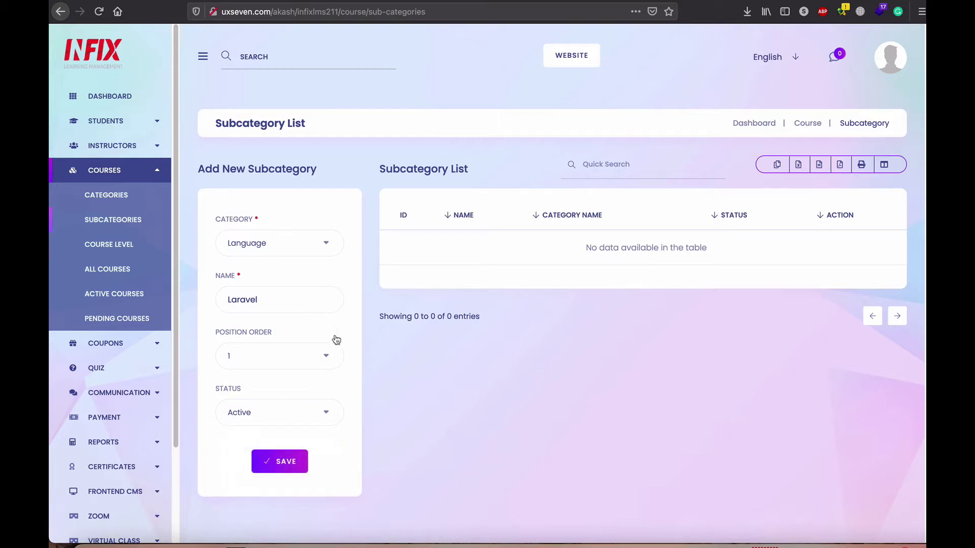
click(260, 244)
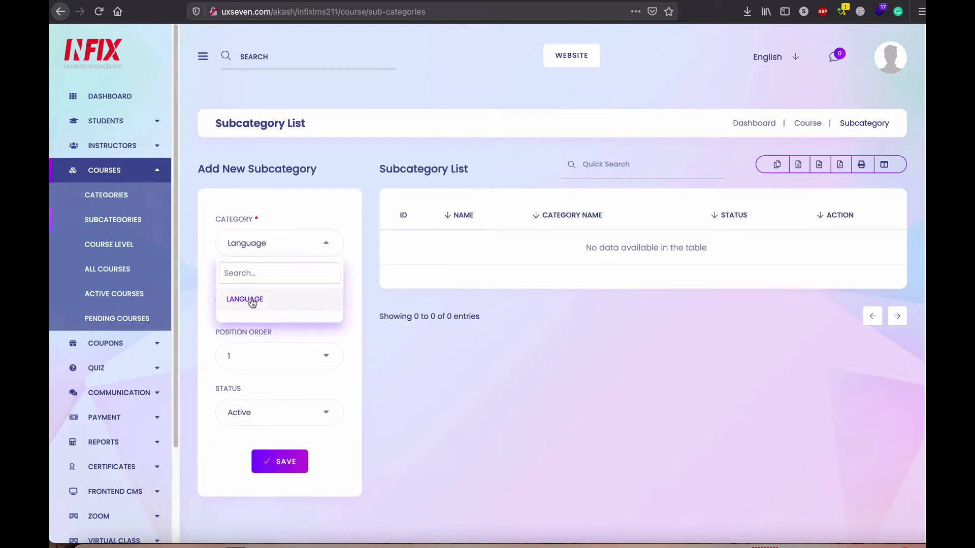
click(496, 374)
click(284, 466)
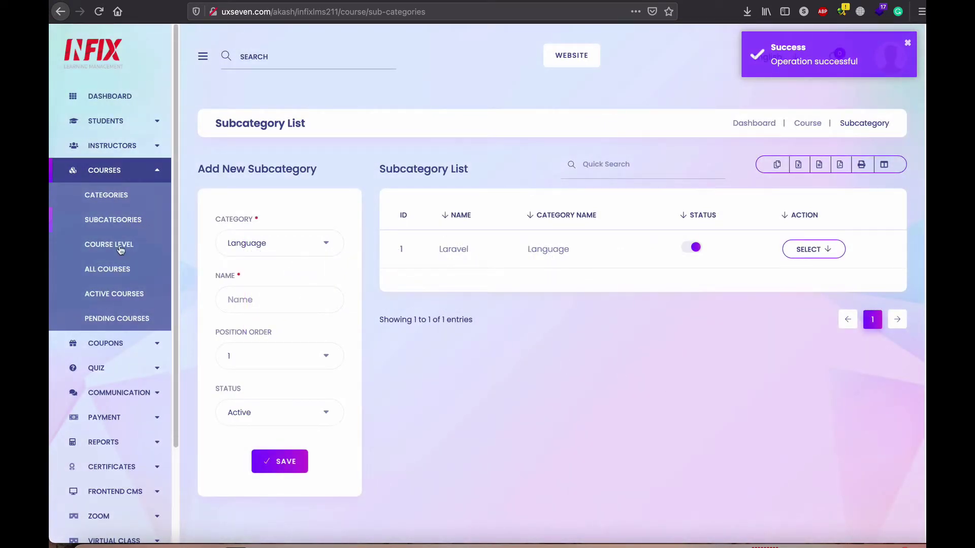
click(109, 270)
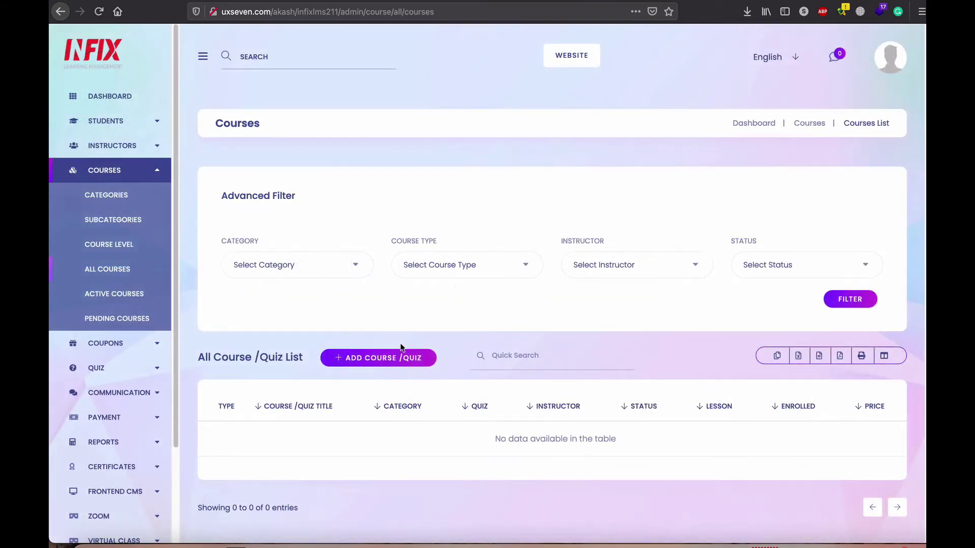
- Start a new course titled 'Laravel Basic' with Language as its category
click(403, 358)
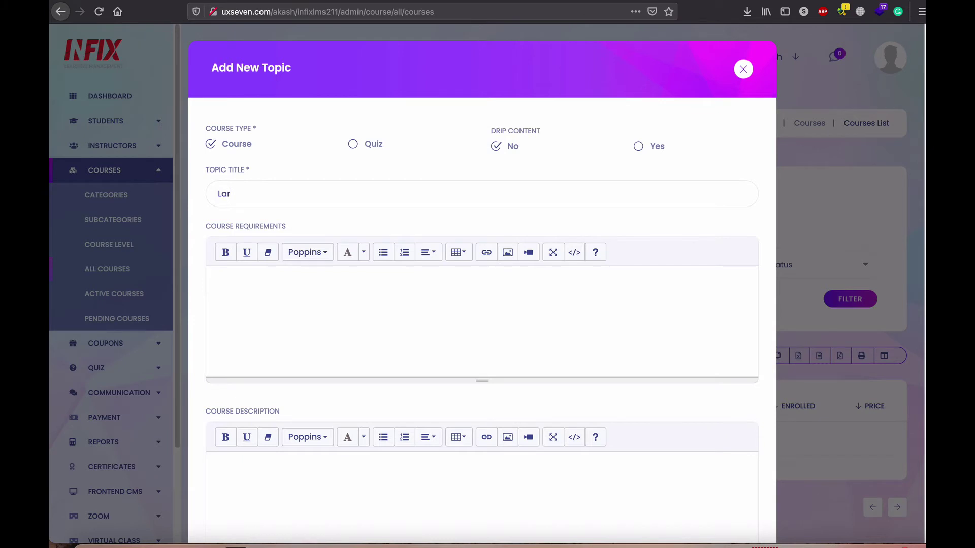
text(Laravel)
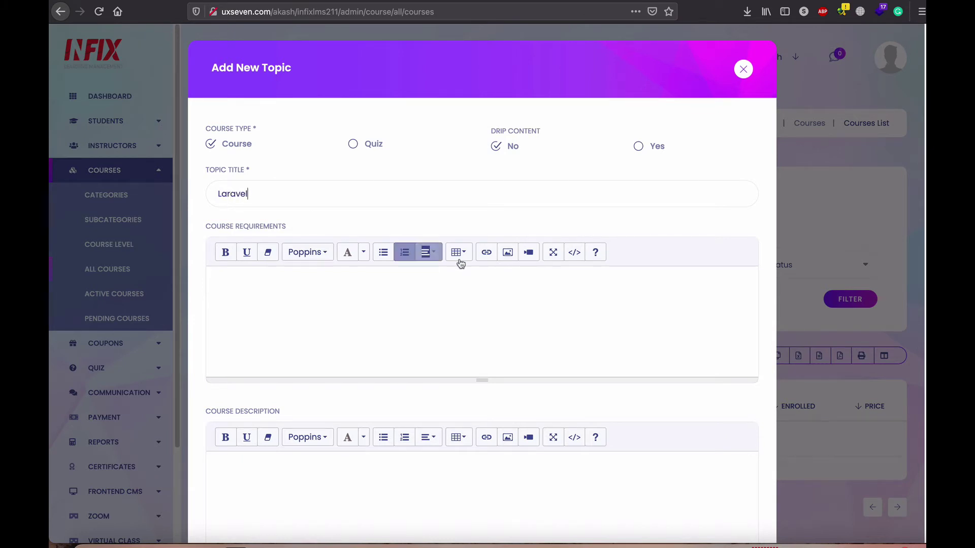
scroll(457, 261, down, 2)
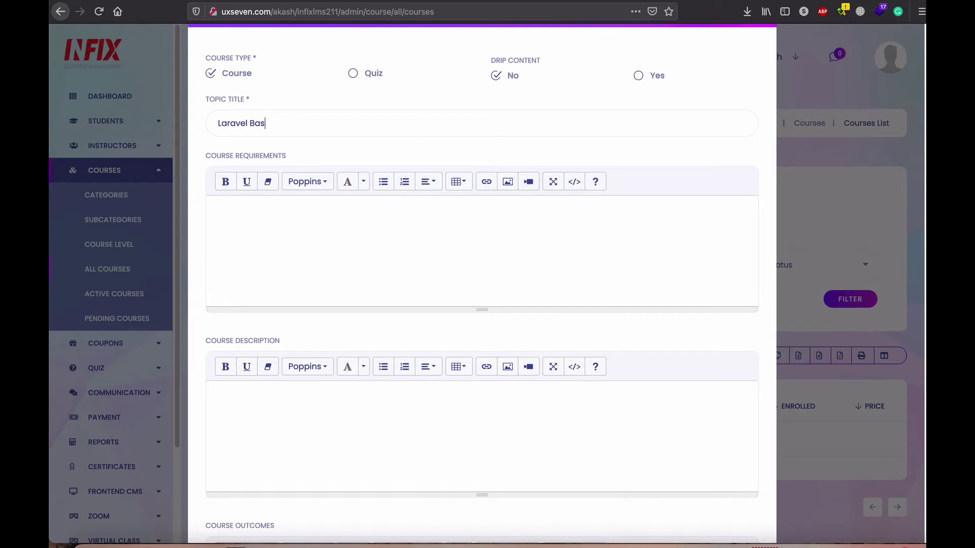
scroll(477, 320, down, 12)
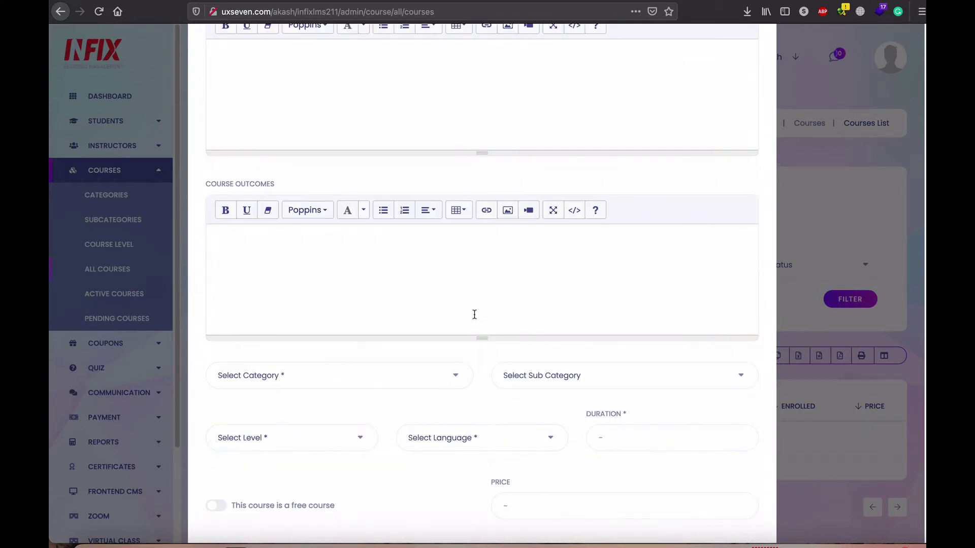
click(349, 221)
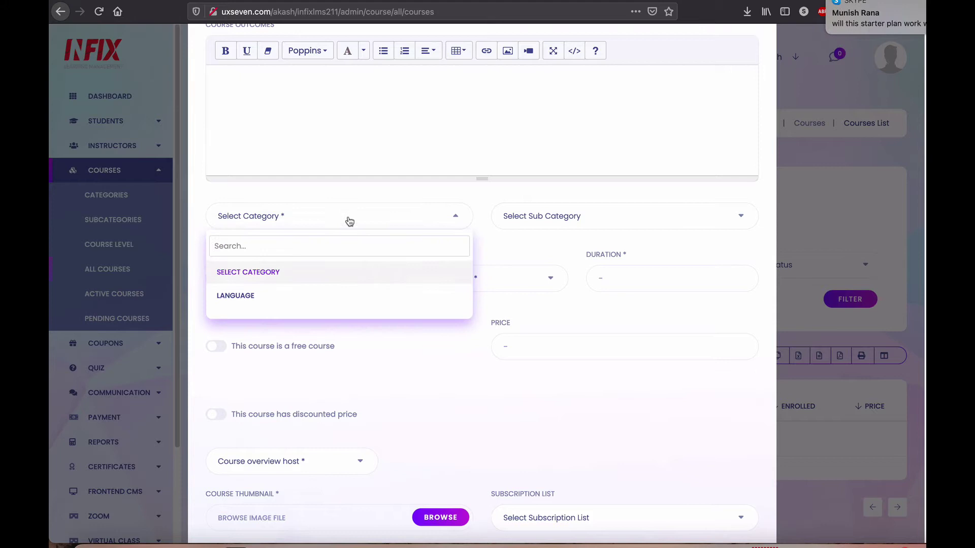
click(286, 296)
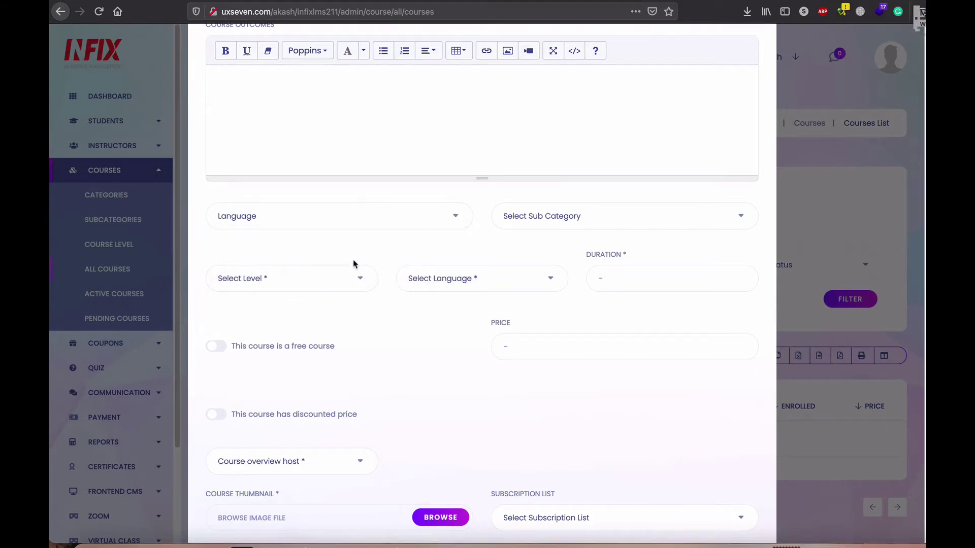
click(340, 225)
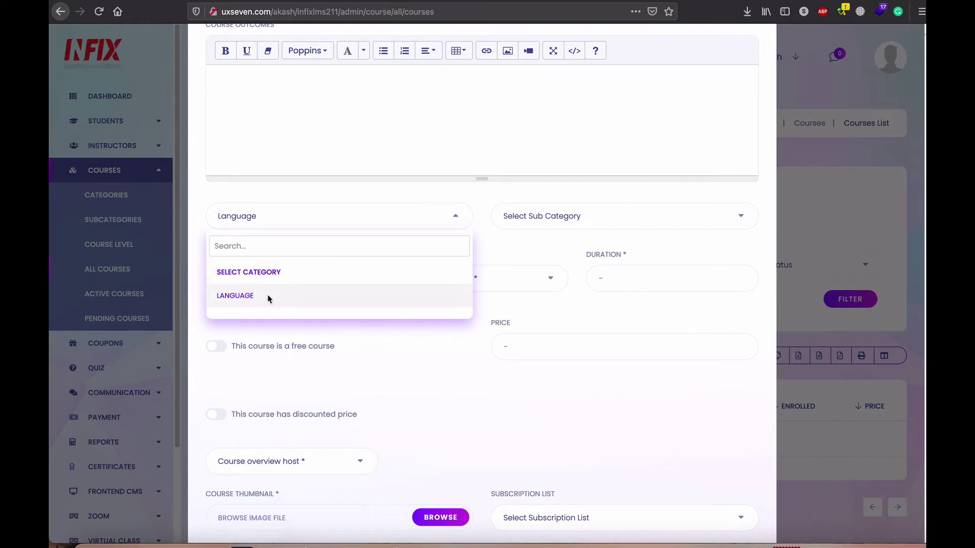
click(268, 296)
click(572, 222)
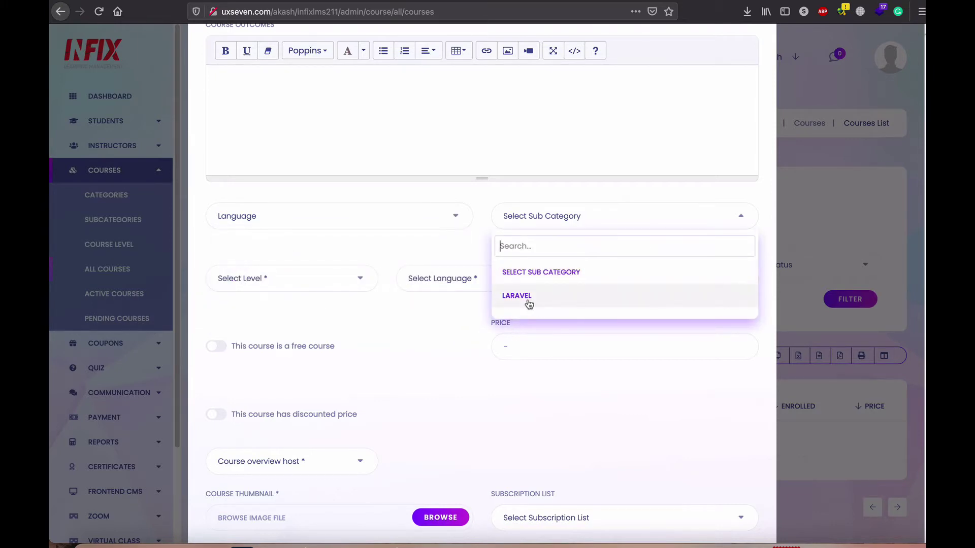
click(325, 254)
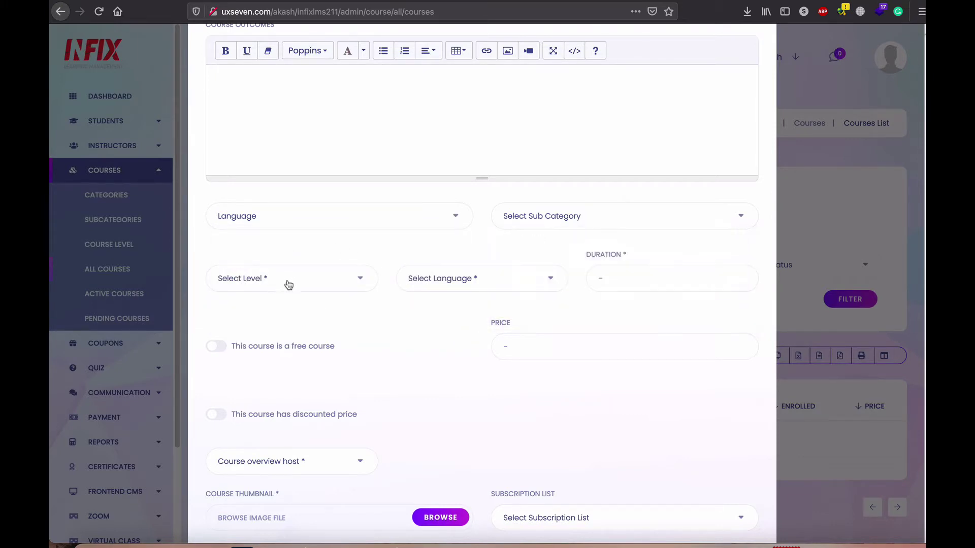
- Set level Beginner, language English, duration 10 and price 10
click(294, 282)
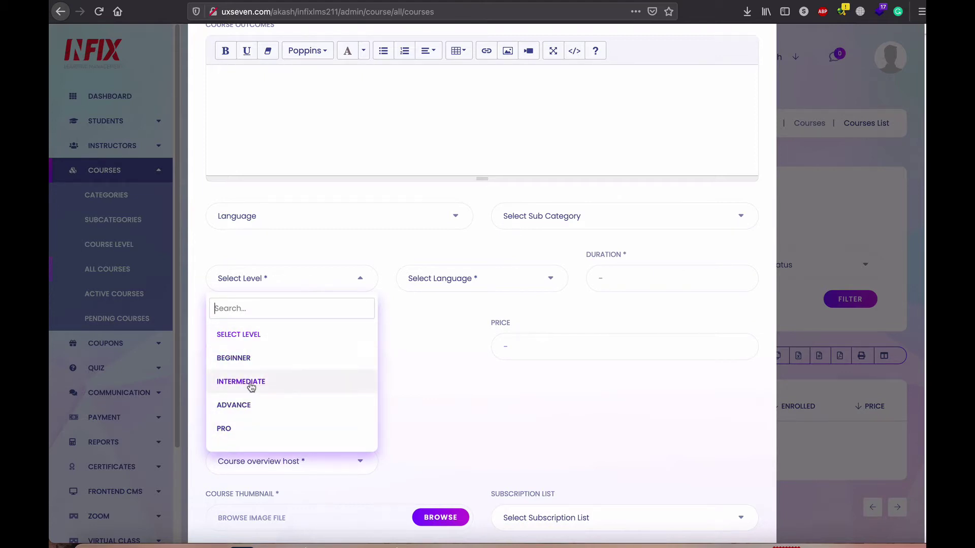
click(254, 363)
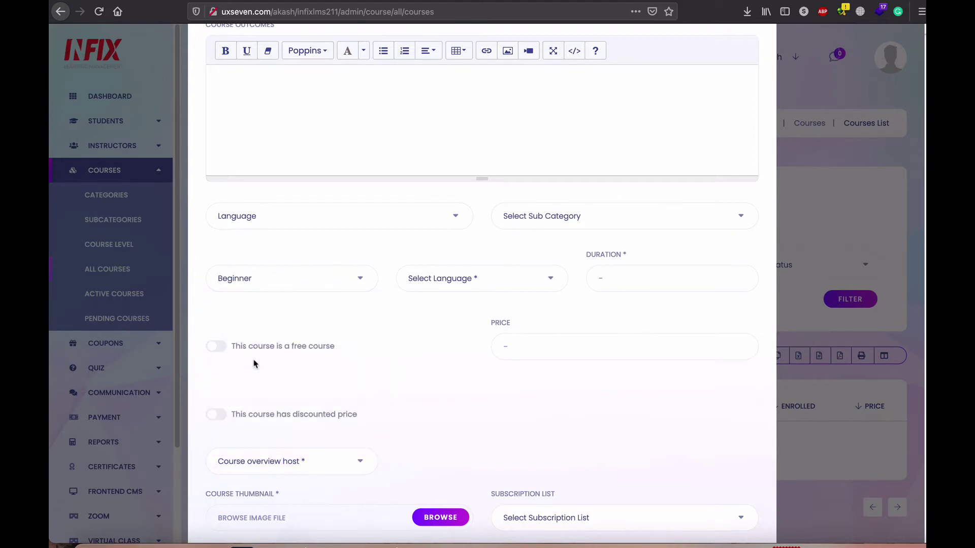
click(475, 282)
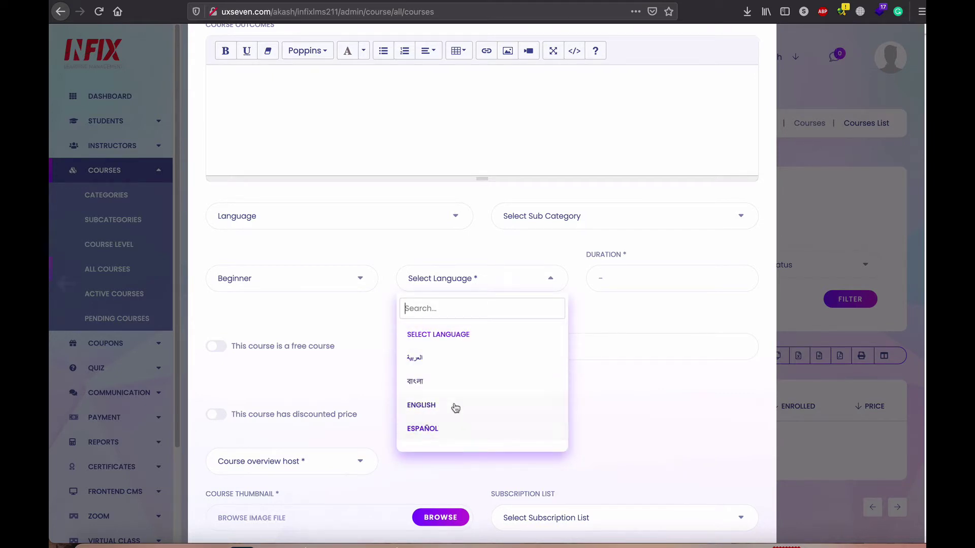
click(440, 404)
click(640, 282)
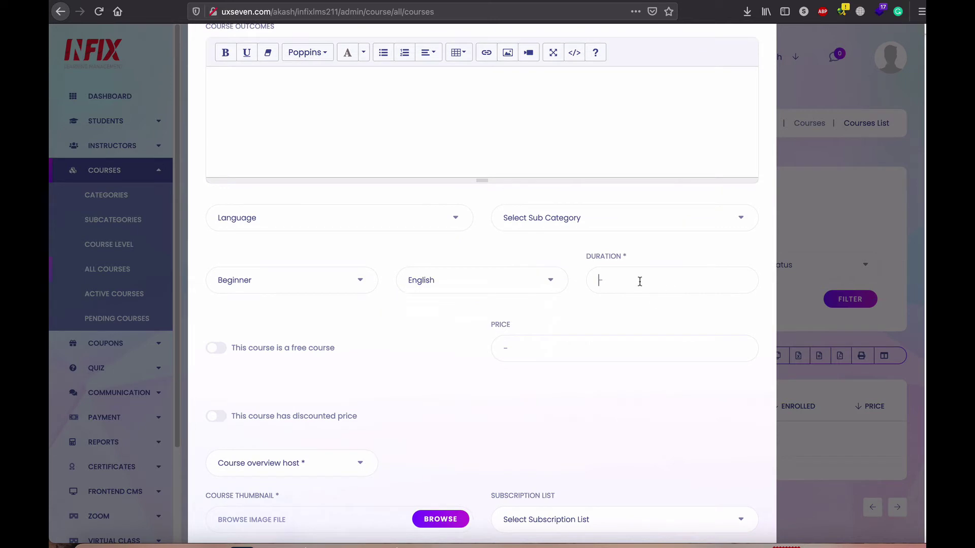
text(10)
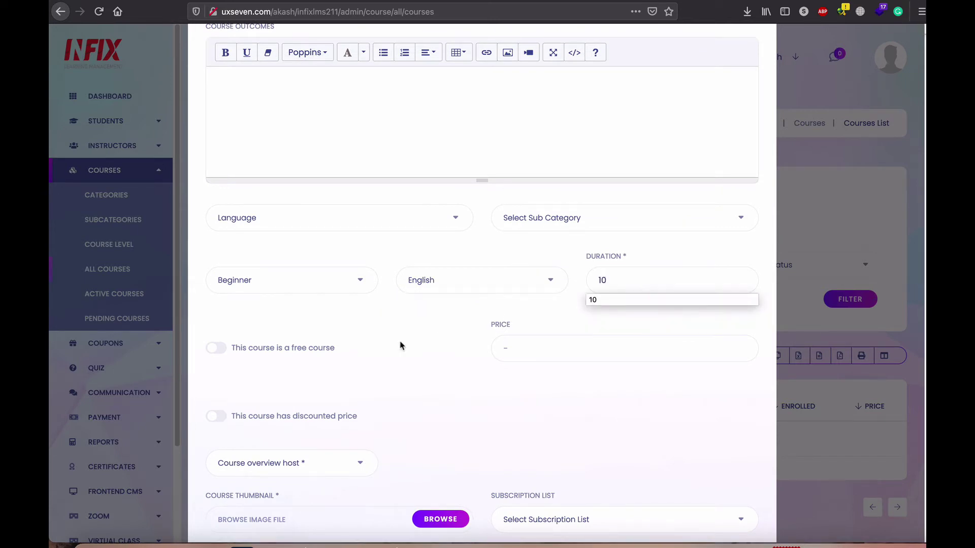
text(10)
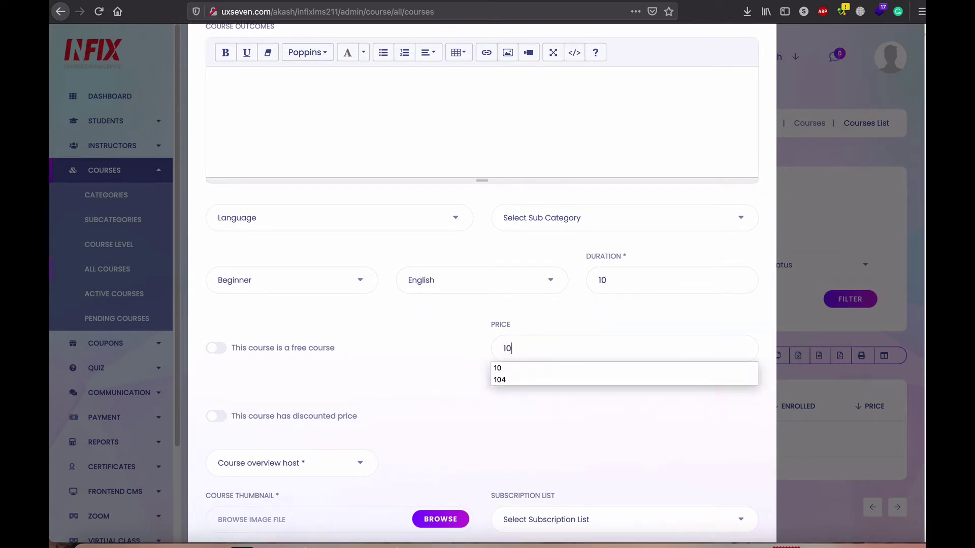
click(424, 356)
- Set the course overview host to YouTube
scroll(449, 355, down, 2)
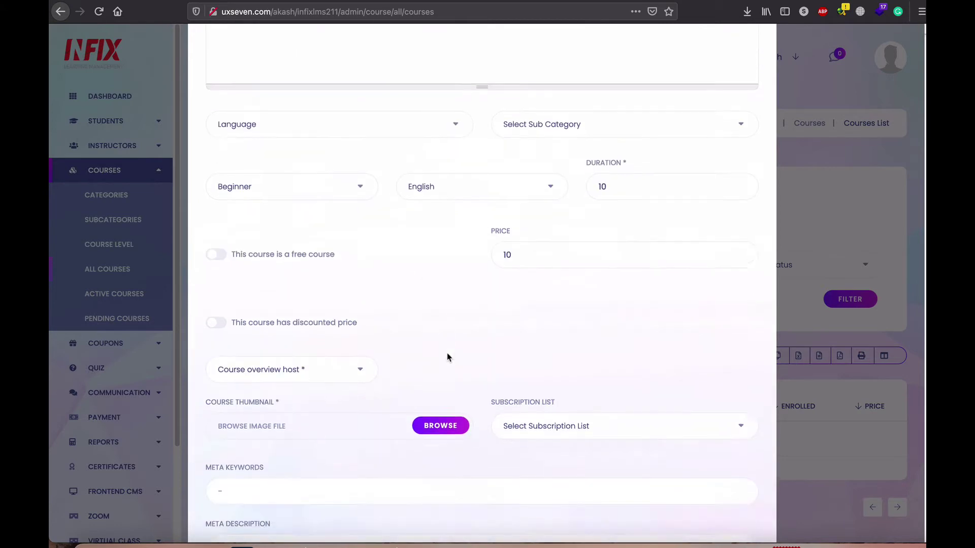
click(317, 368)
scroll(318, 368, down, 1)
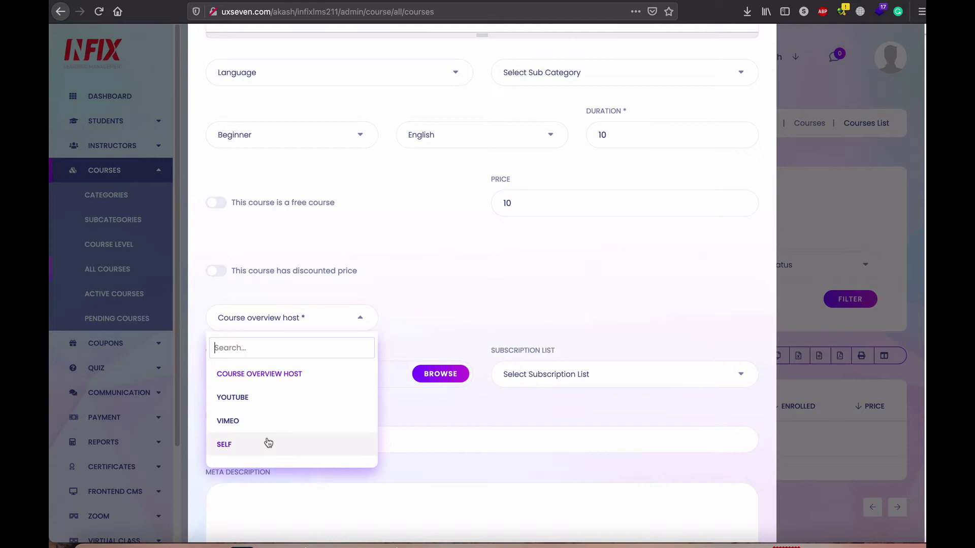
scroll(268, 437, down, 1)
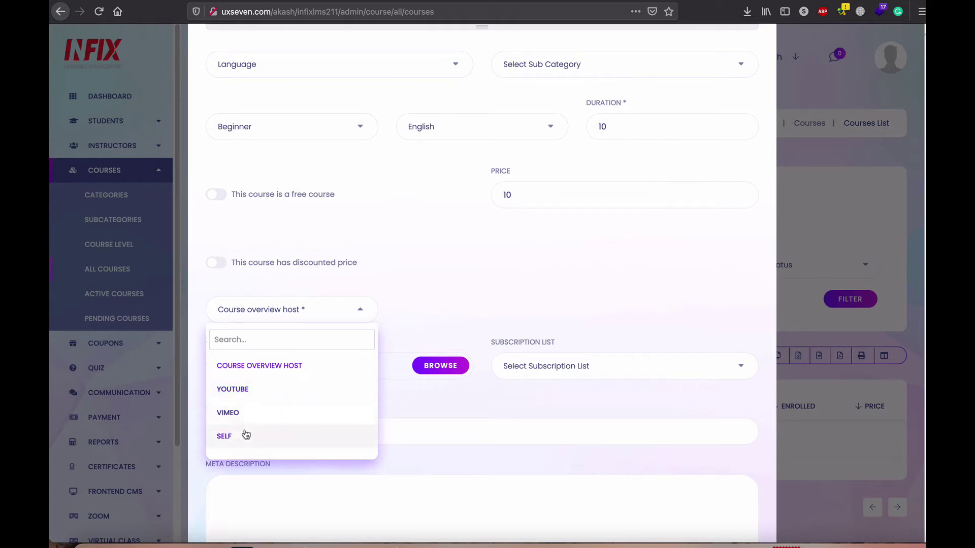
click(260, 392)
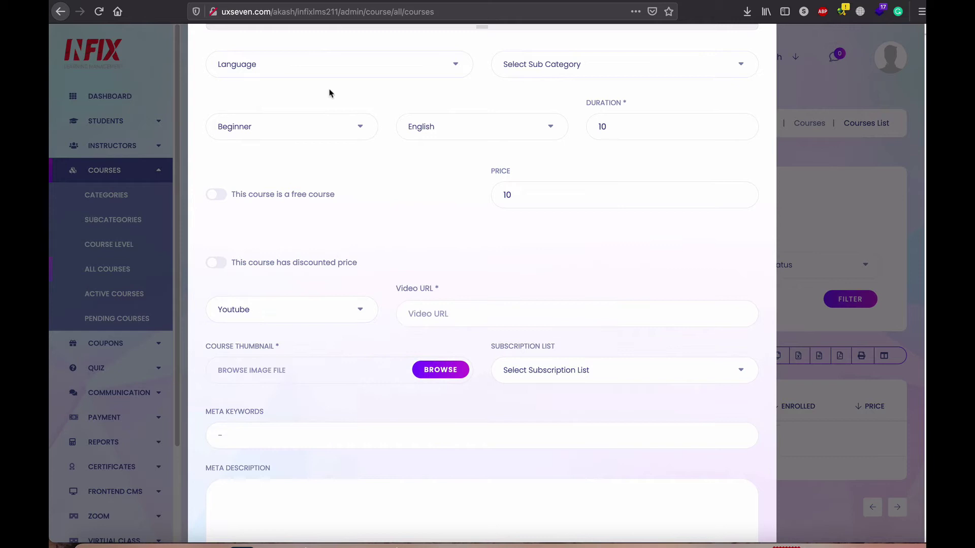
- Copy a video's link from youtube.com in a new browser tab
key(ctrl+t)
text(youtube.com)
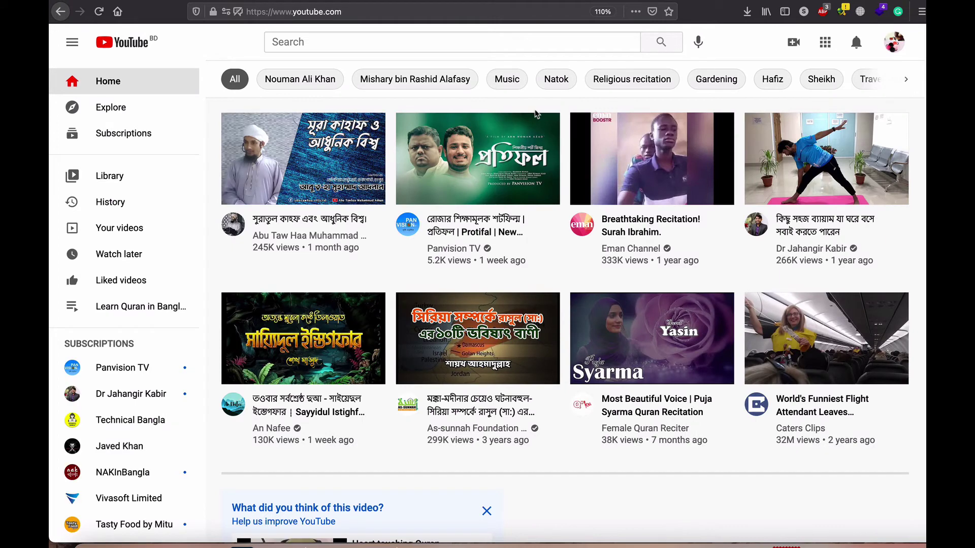
right_click(793, 142)
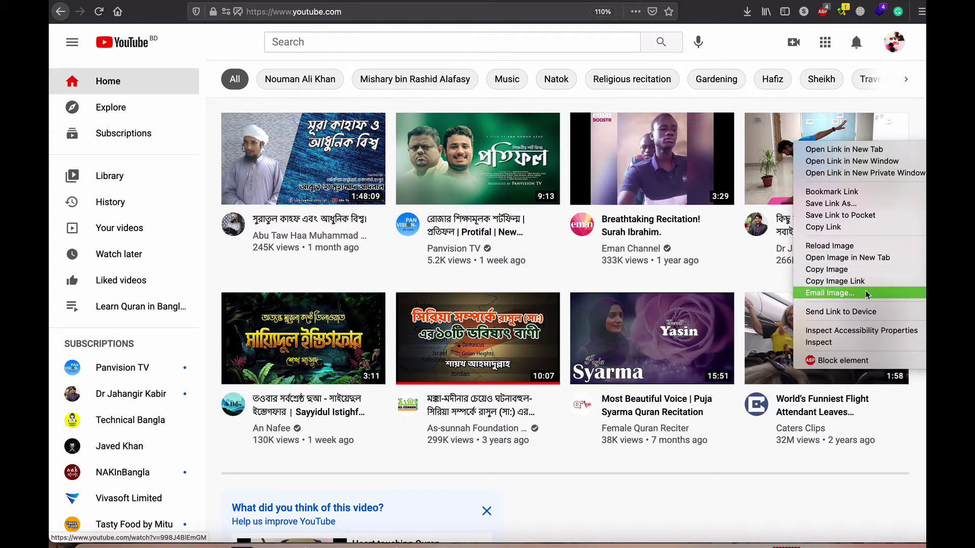
click(864, 227)
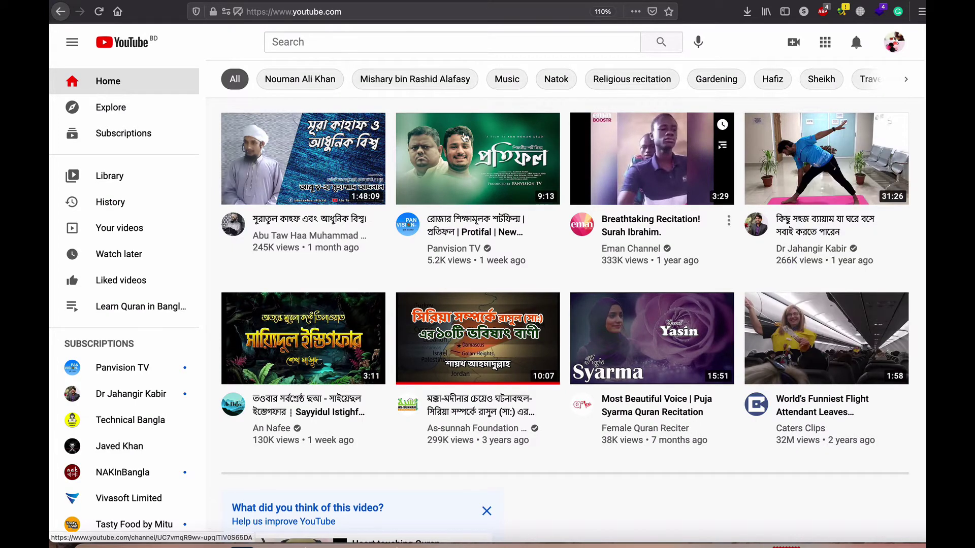
key(ctrl+Tab)
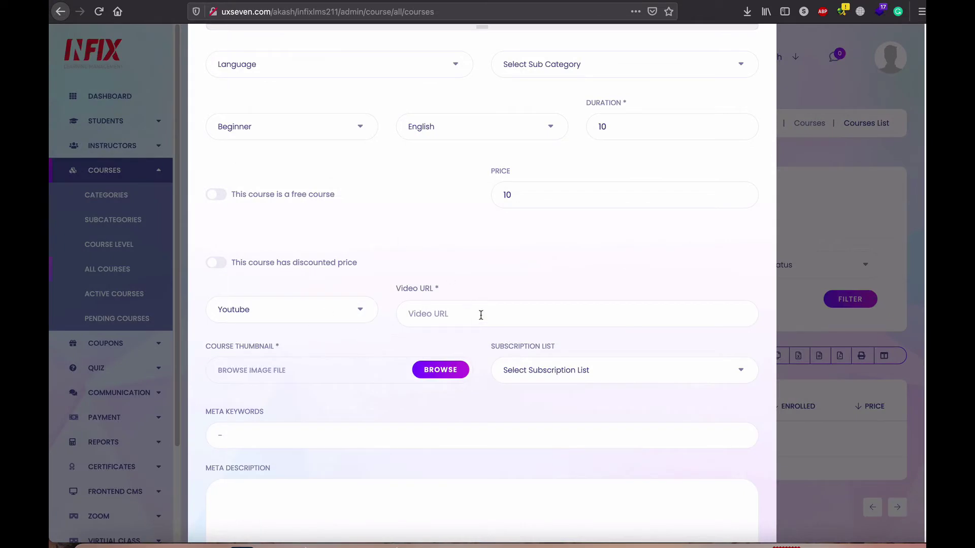
- Paste the YouTube link as Video URL and use Desktop's profile100.jpg as thumbnail
text(https://www.youtube.com/watch?v=998J4BIEmGM)
scroll(660, 297, down, 1)
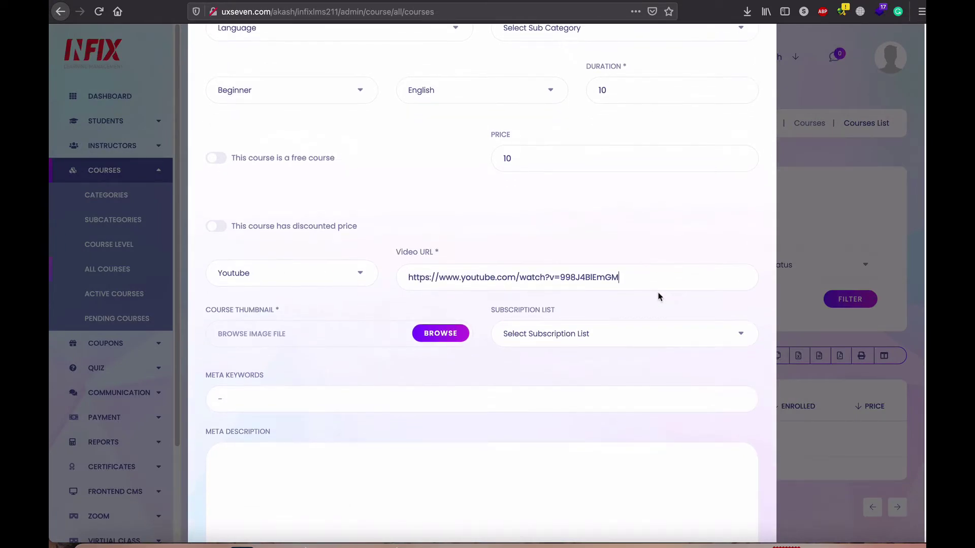
click(438, 335)
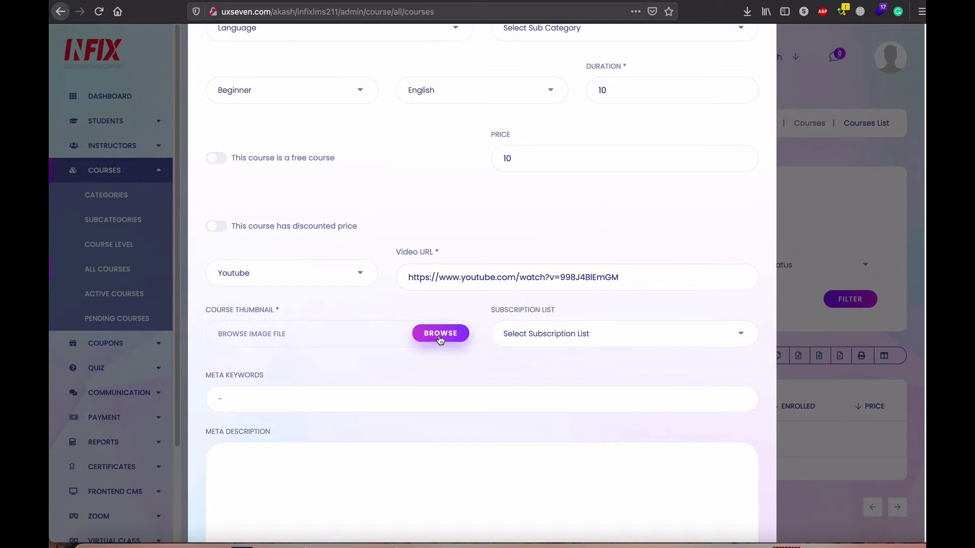
click(246, 329)
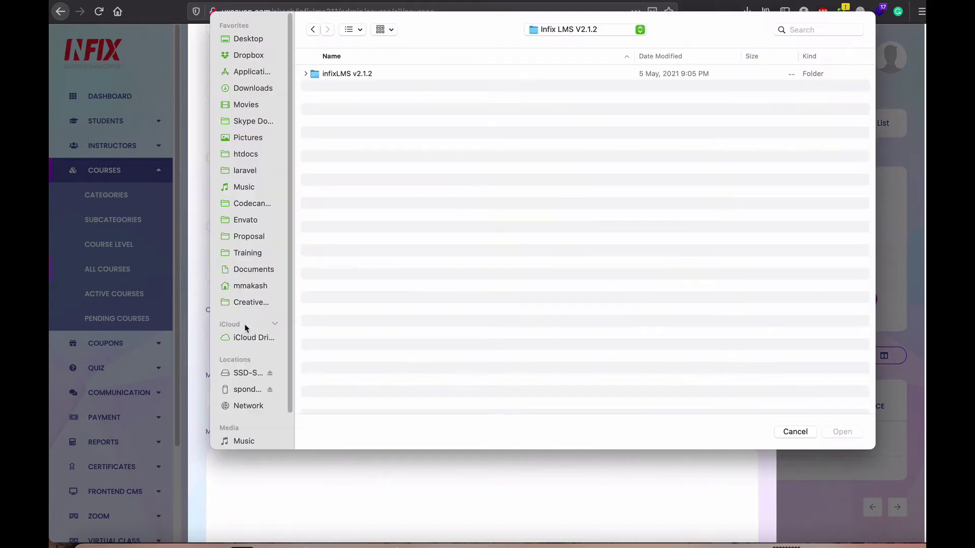
click(237, 40)
scroll(386, 356, down, 4)
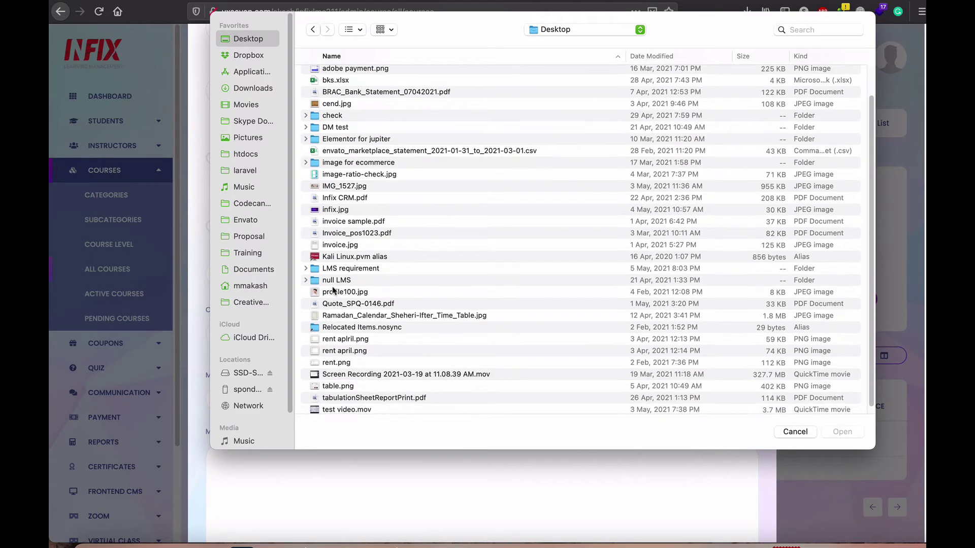
click(334, 292)
click(843, 432)
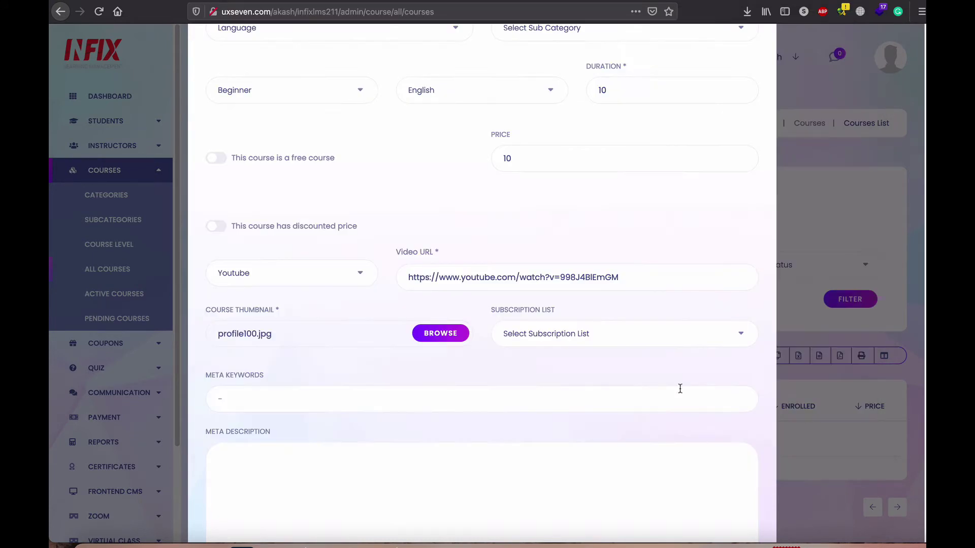
- Leave the subscription list unselected and scroll down to finish the course form
click(617, 339)
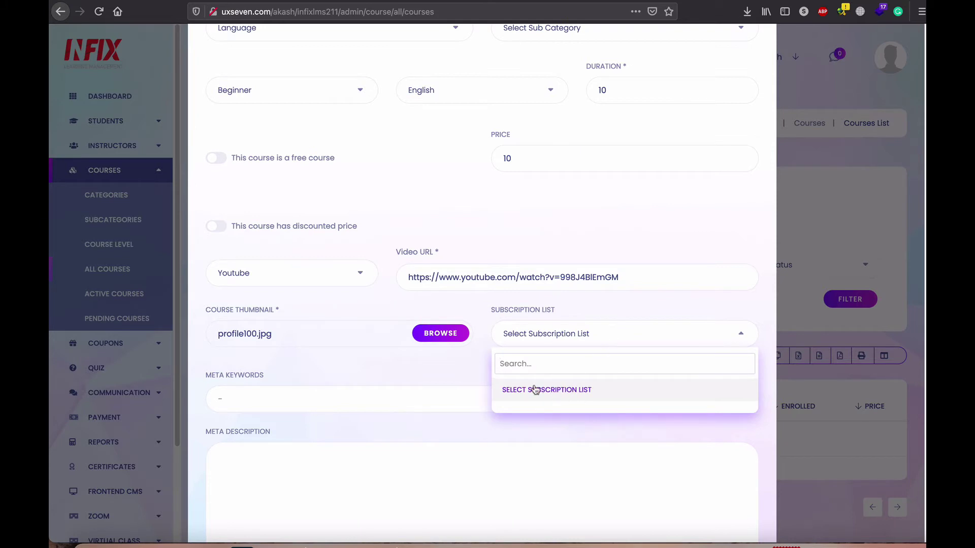
click(450, 372)
scroll(449, 370, down, 1)
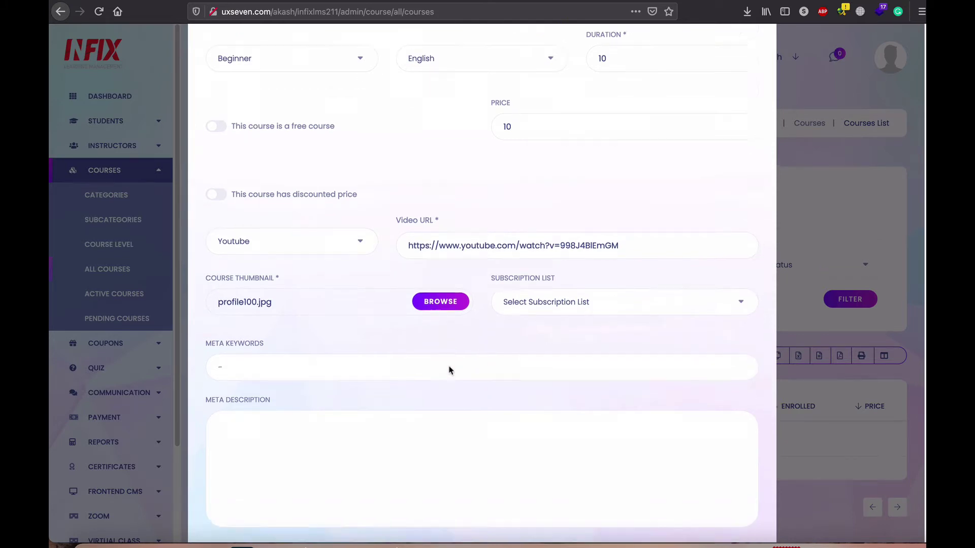
scroll(449, 370, down, 3)
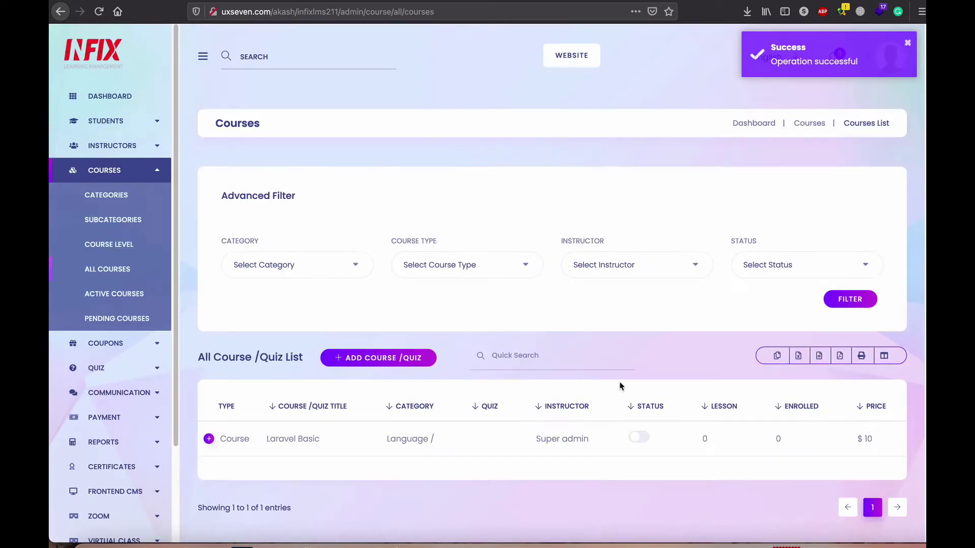
scroll(490, 373, down, 1)
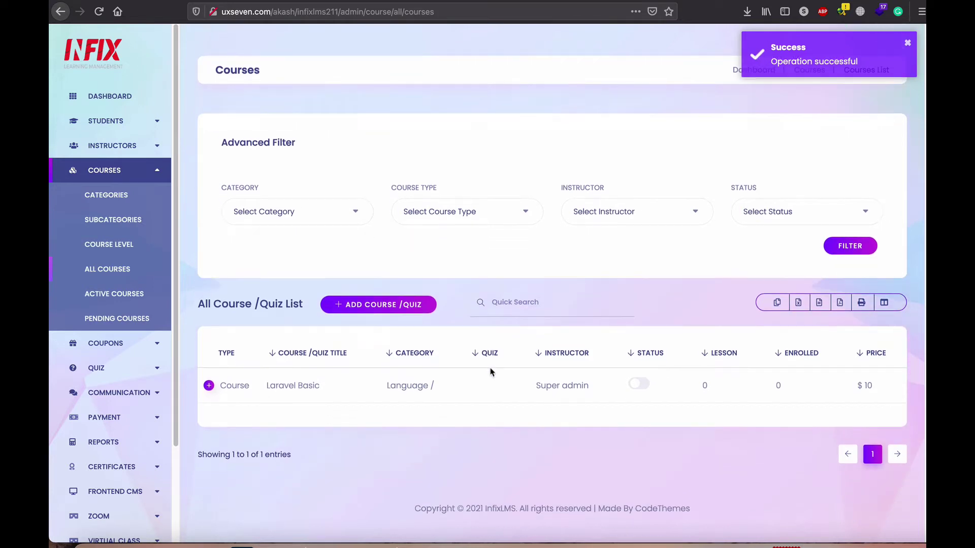
- Open the Laravel Basic course's page for adding chapters and lessons
click(209, 386)
scroll(516, 402, down, 1)
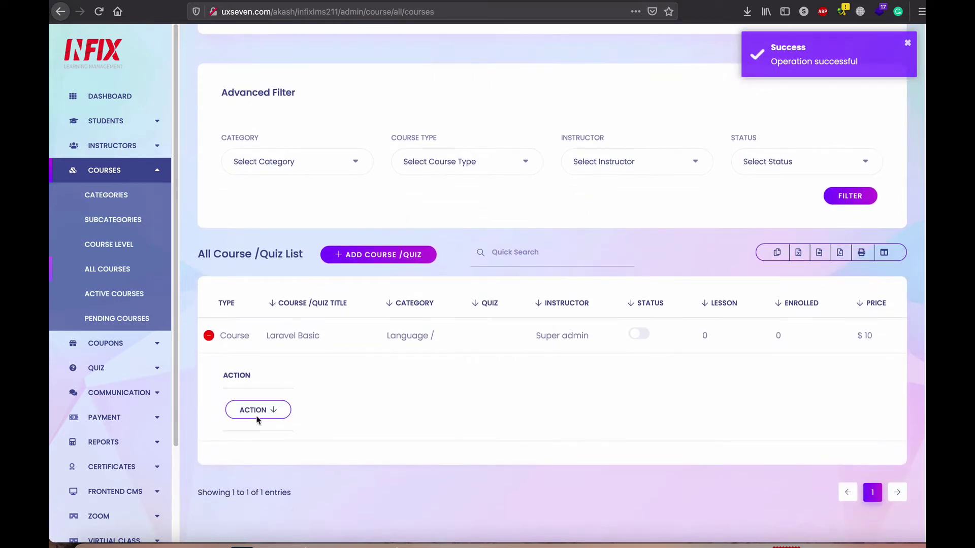
click(274, 409)
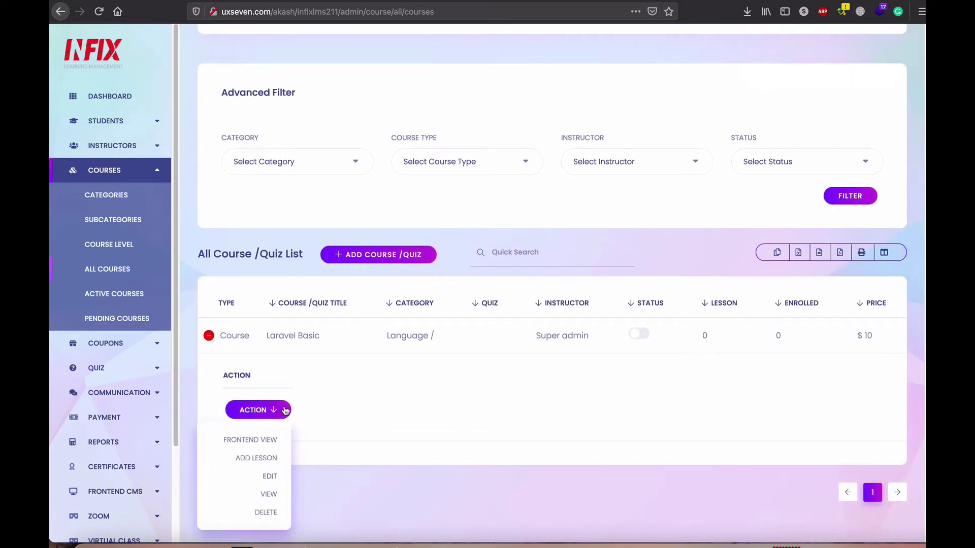
click(257, 459)
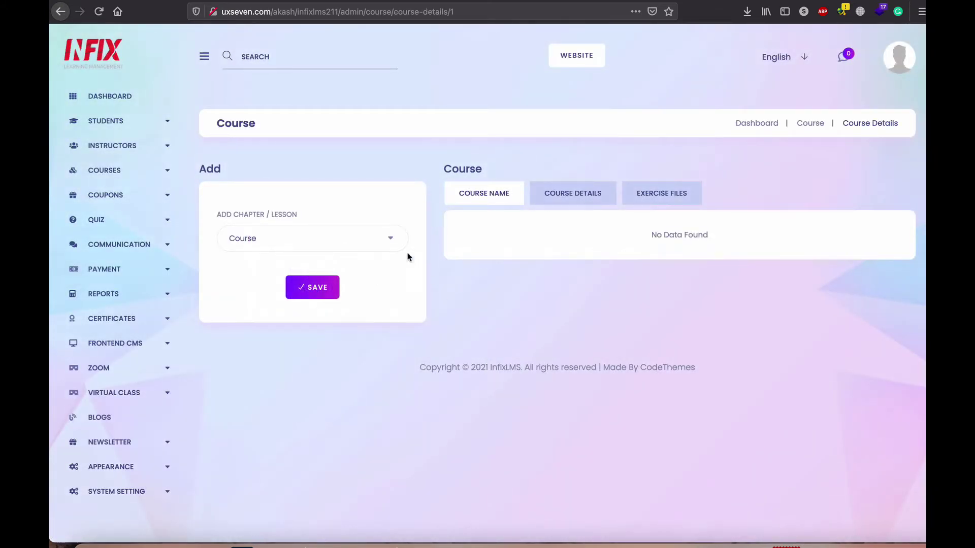
- Add two chapters to the course: 'Installation' and 'Basic'
click(377, 243)
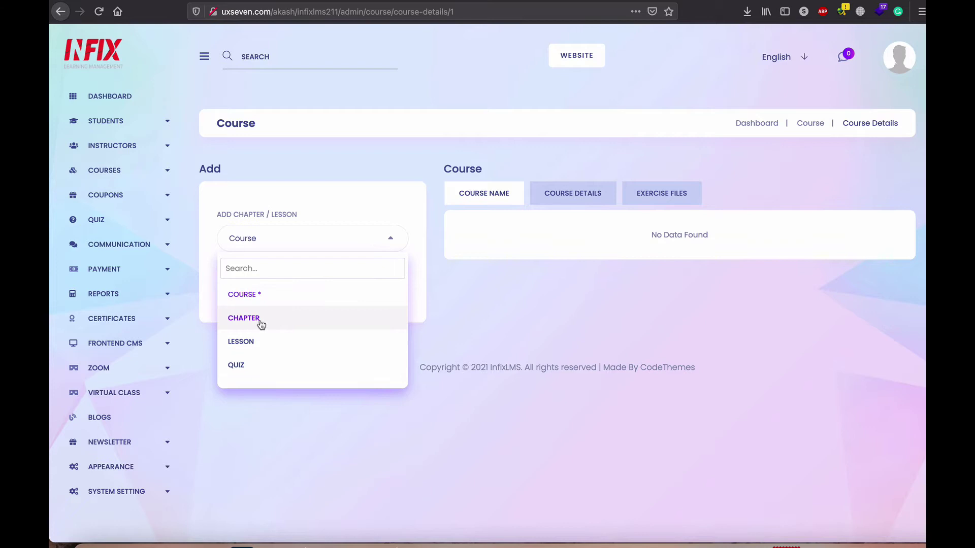
click(261, 321)
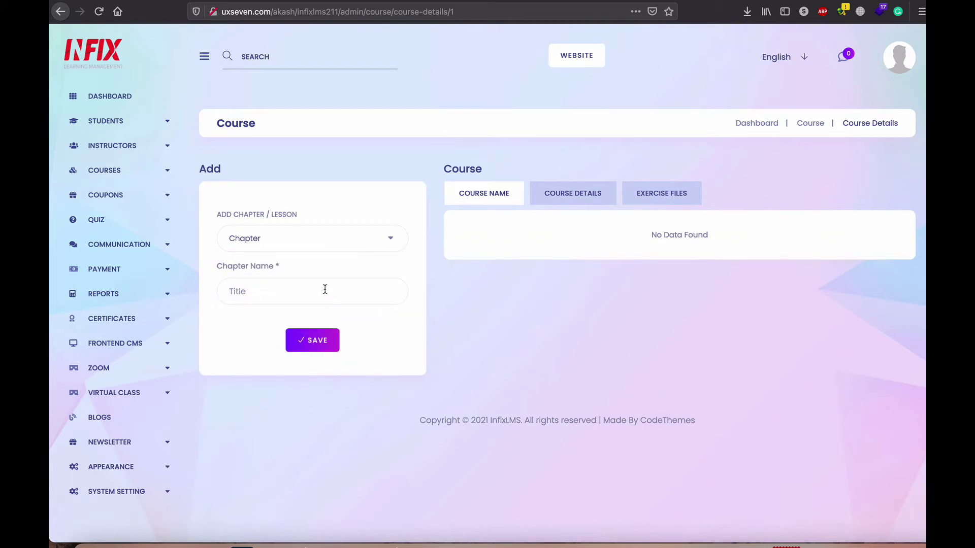
text(Installation)
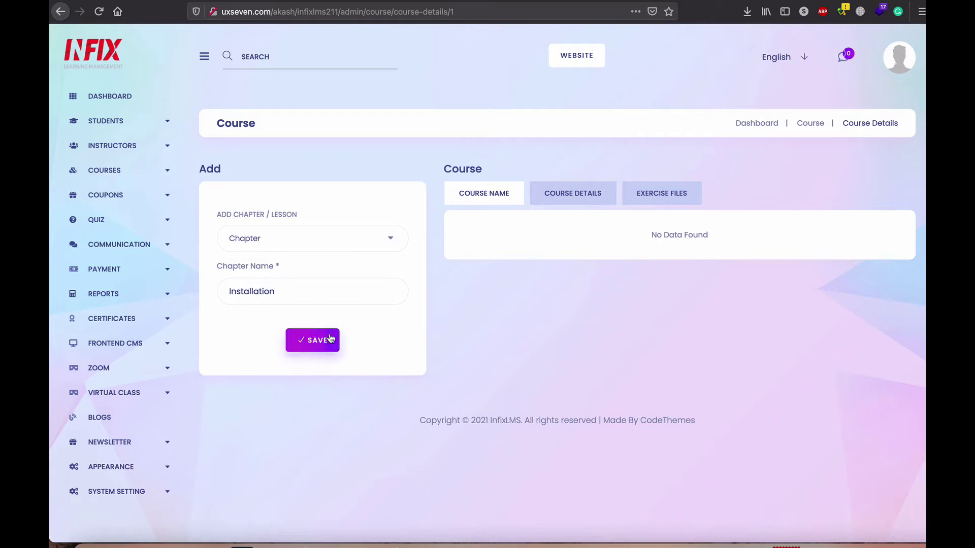
click(330, 339)
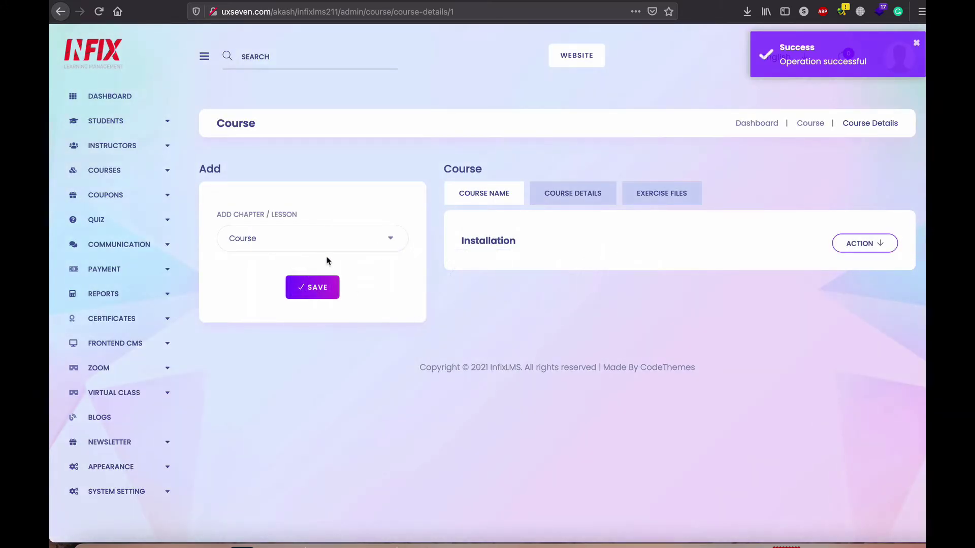
click(299, 240)
click(285, 317)
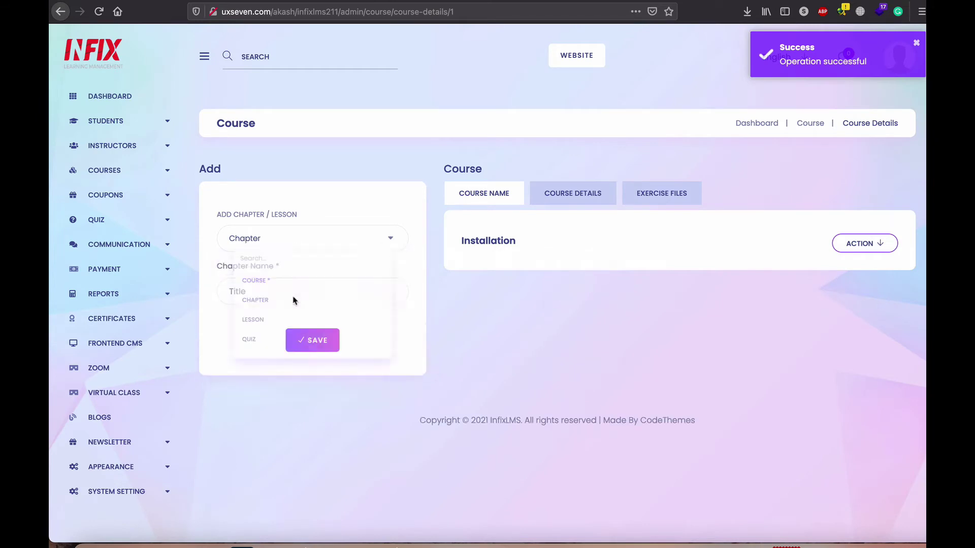
text(Basic)
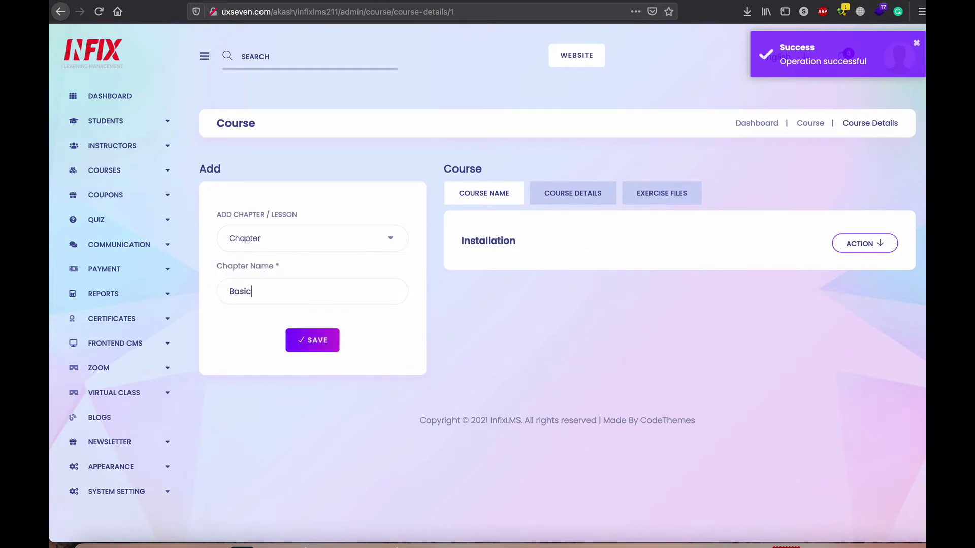
click(322, 341)
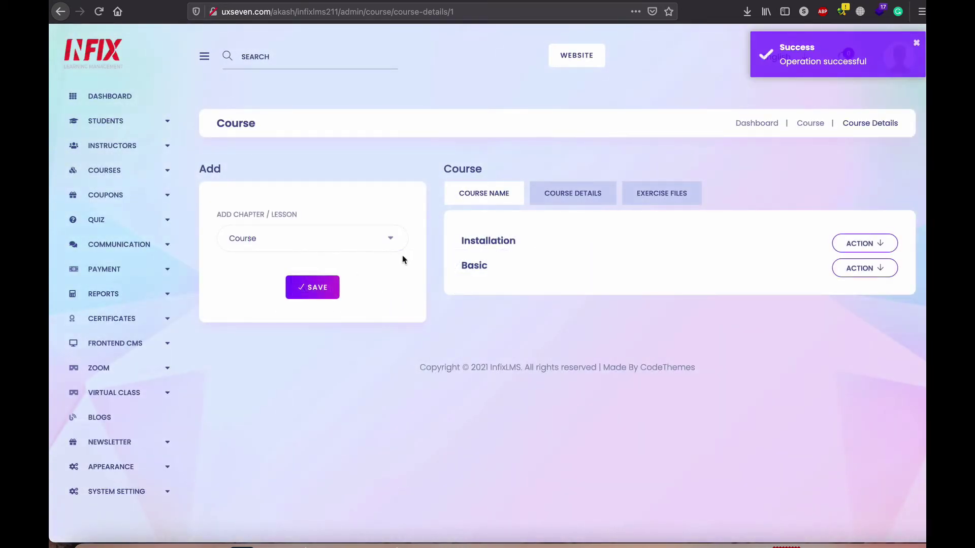
- Start a lesson 'Local Installation' in the Installation chapter with duration 10
click(307, 245)
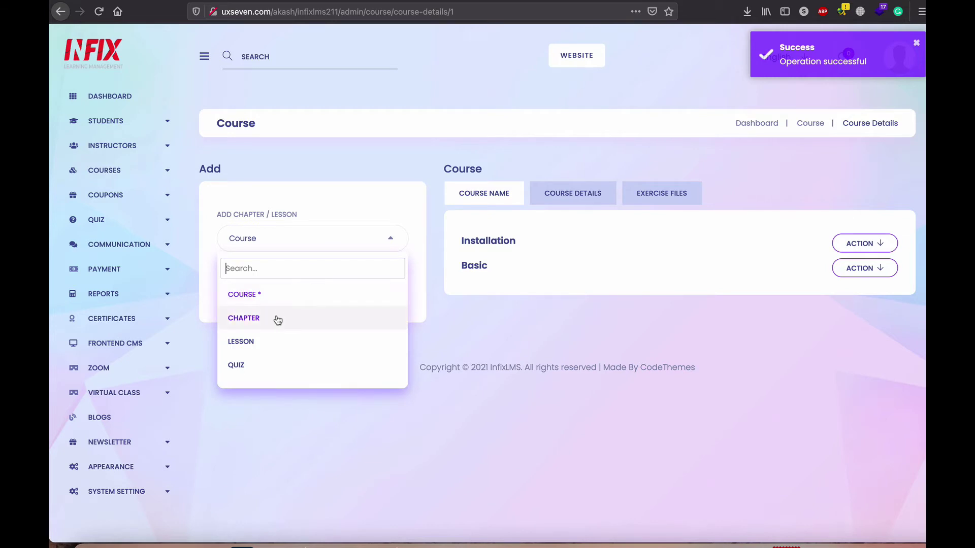
click(265, 344)
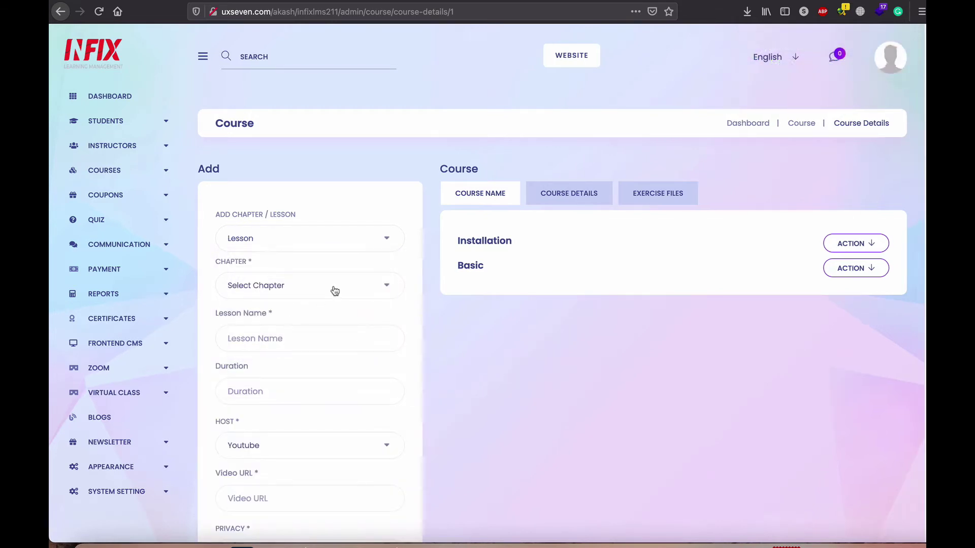
click(335, 291)
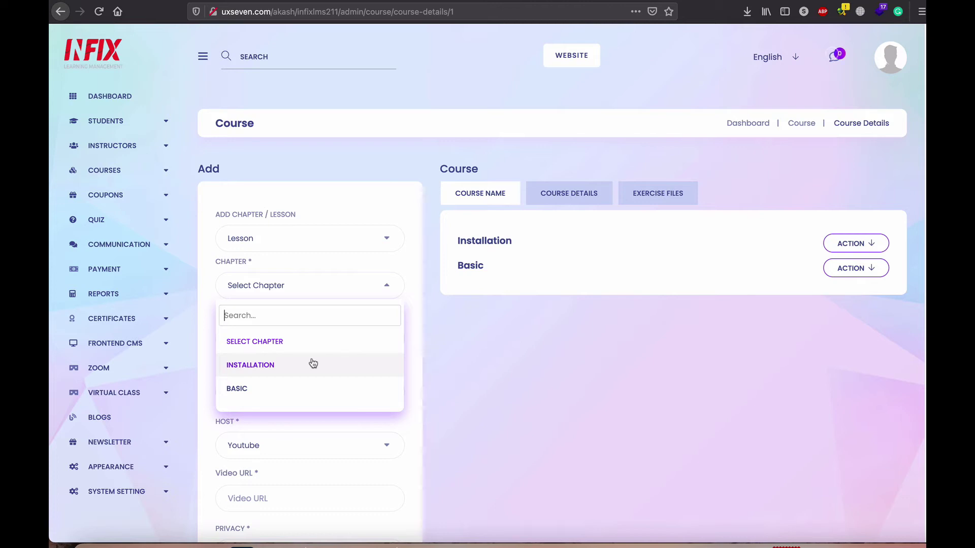
click(282, 368)
click(282, 342)
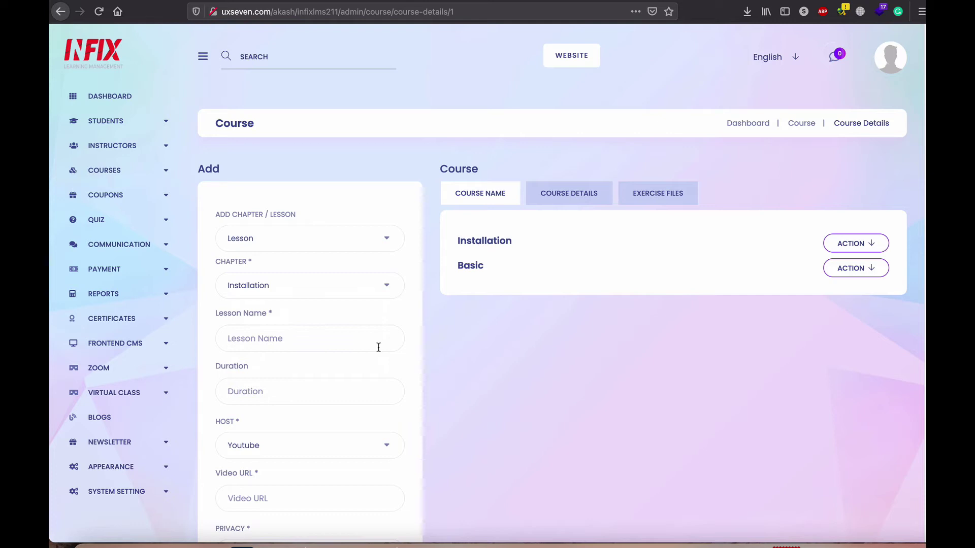
text(Local Installation)
scroll(381, 348, down, 2)
click(272, 334)
text(10)
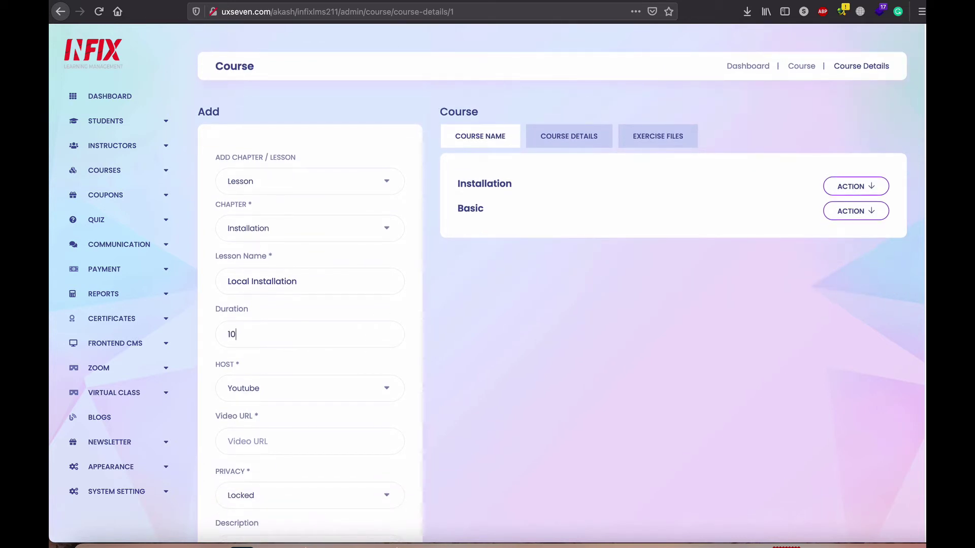
- Give it YouTube host with the pasted video link, Locked privacy, and save
scroll(294, 342, down, 2)
click(326, 346)
scroll(327, 350, down, 3)
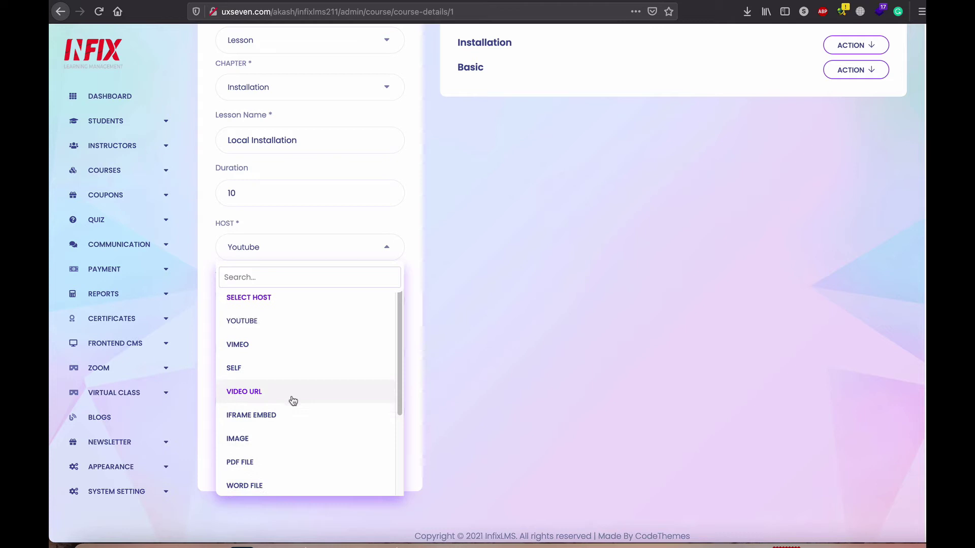
scroll(292, 398, down, 1)
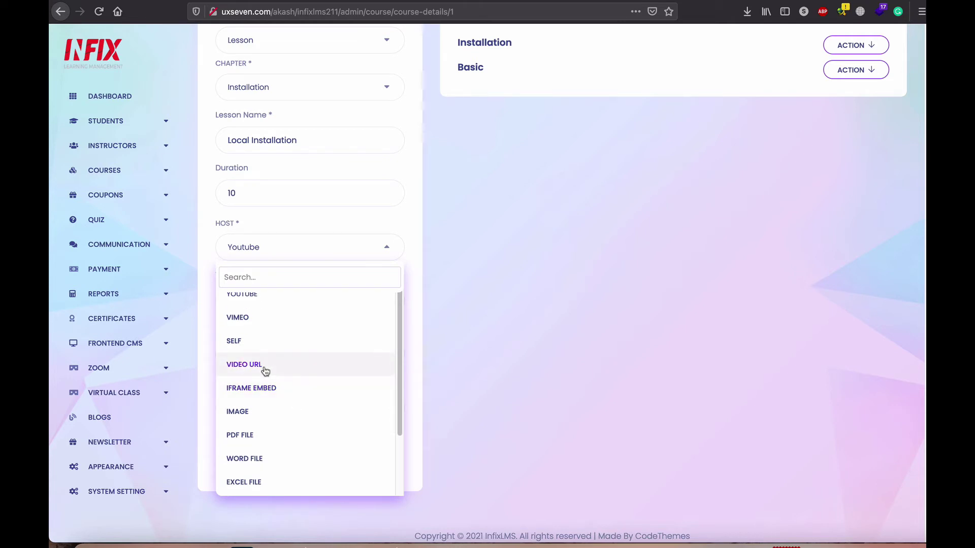
scroll(278, 371, down, 2)
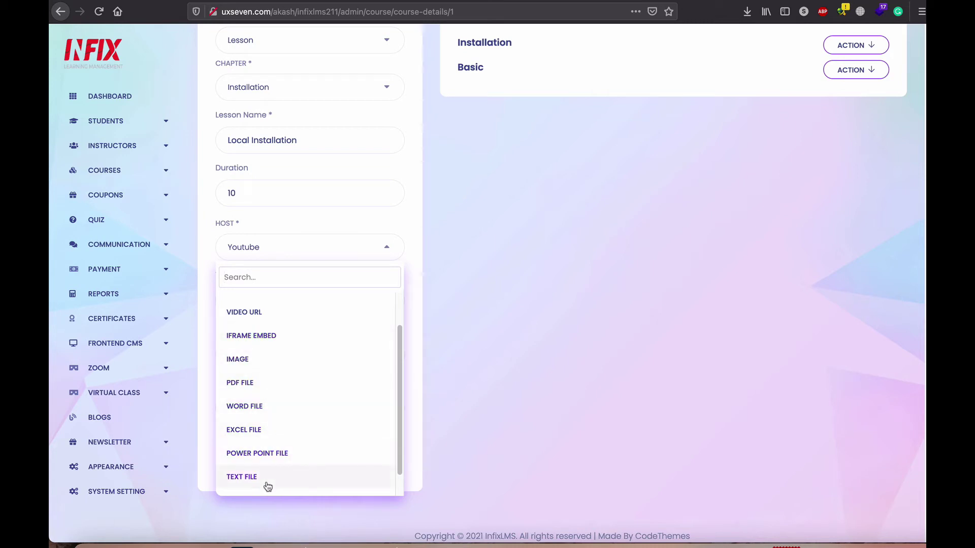
scroll(278, 482, up, 3)
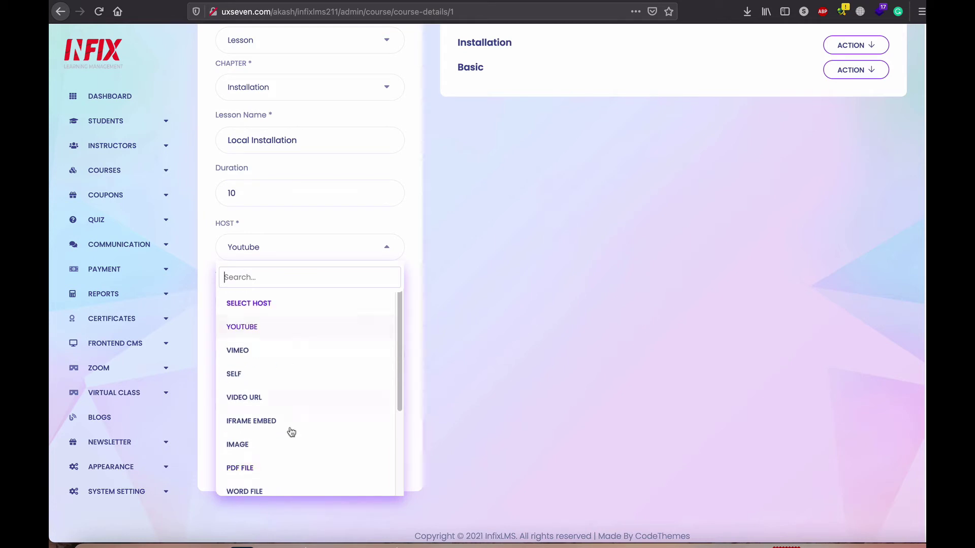
click(279, 329)
text(https://www.youtube.com/watch?v=998J4BlEmGM)
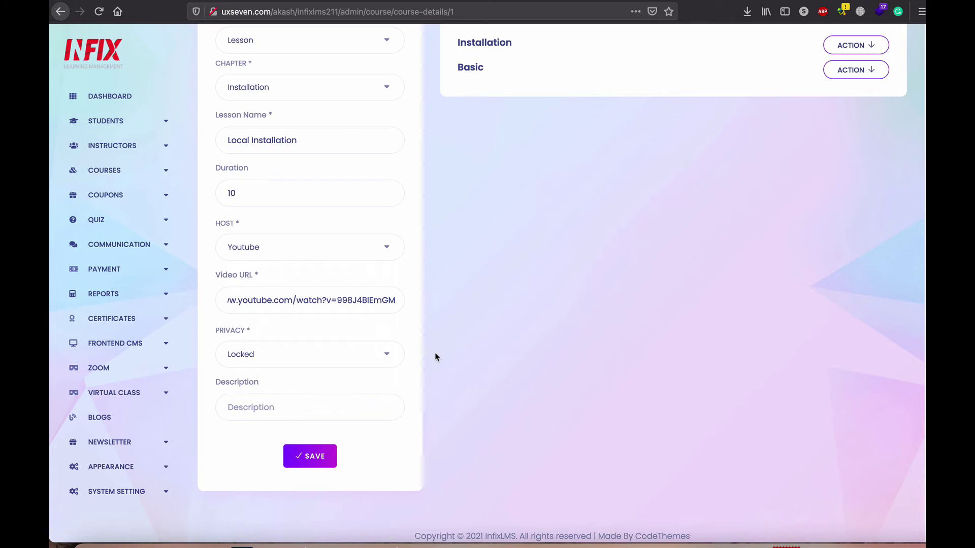
click(300, 360)
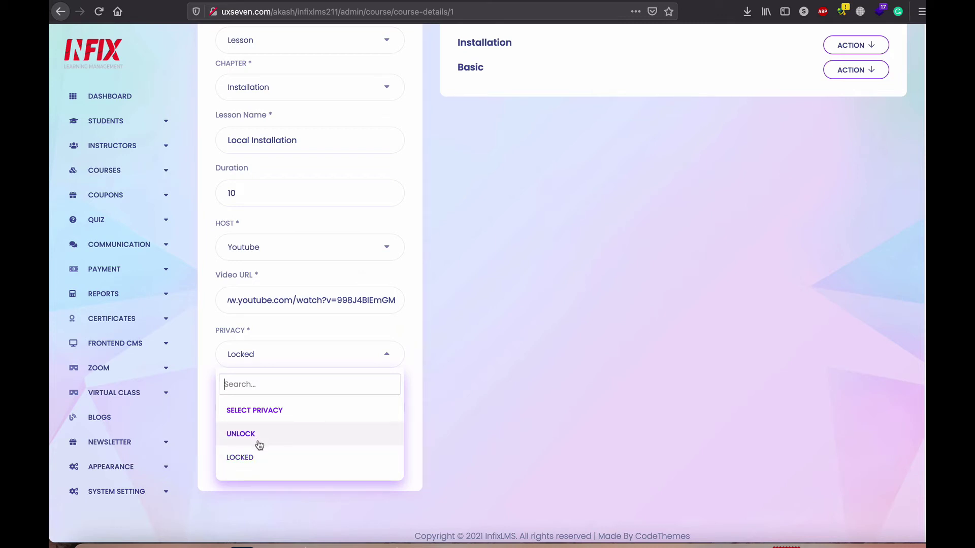
click(251, 457)
click(315, 461)
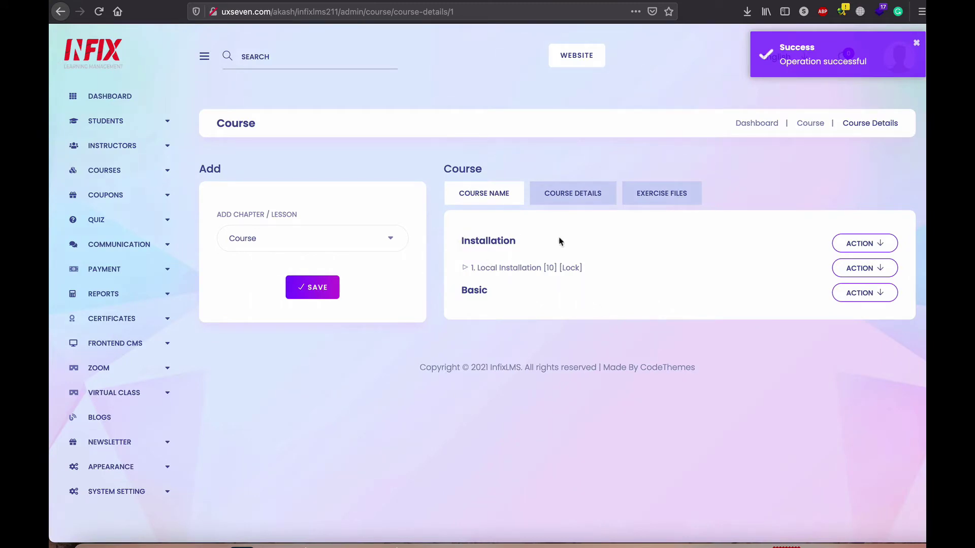
- Add lesson 'Server Install', duration 10, with the YouTube link to the Installation chapter
click(293, 237)
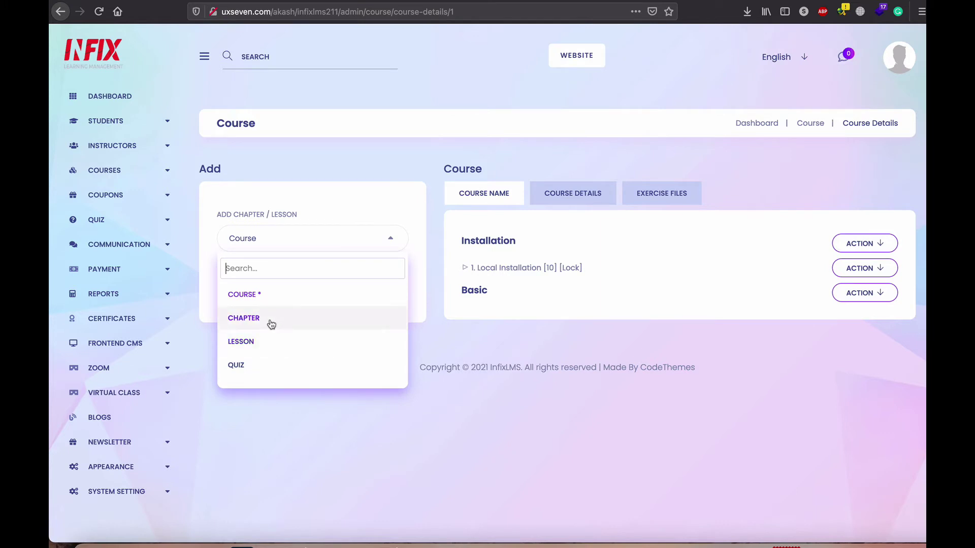
click(271, 320)
click(296, 239)
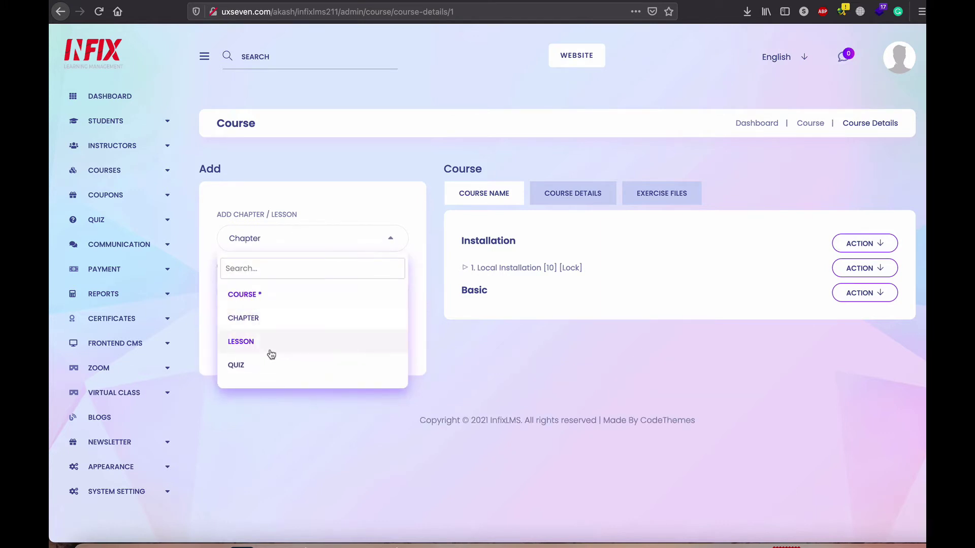
click(270, 349)
click(293, 289)
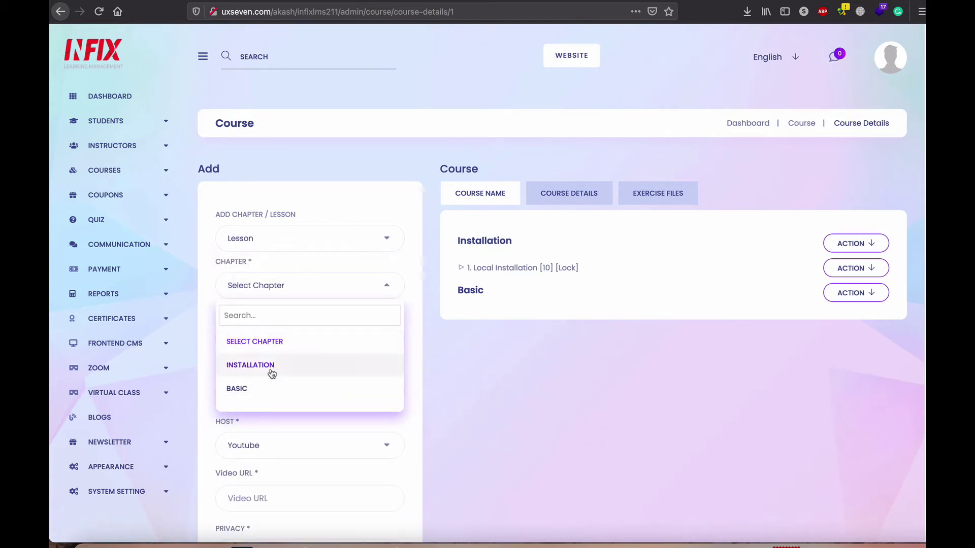
click(271, 372)
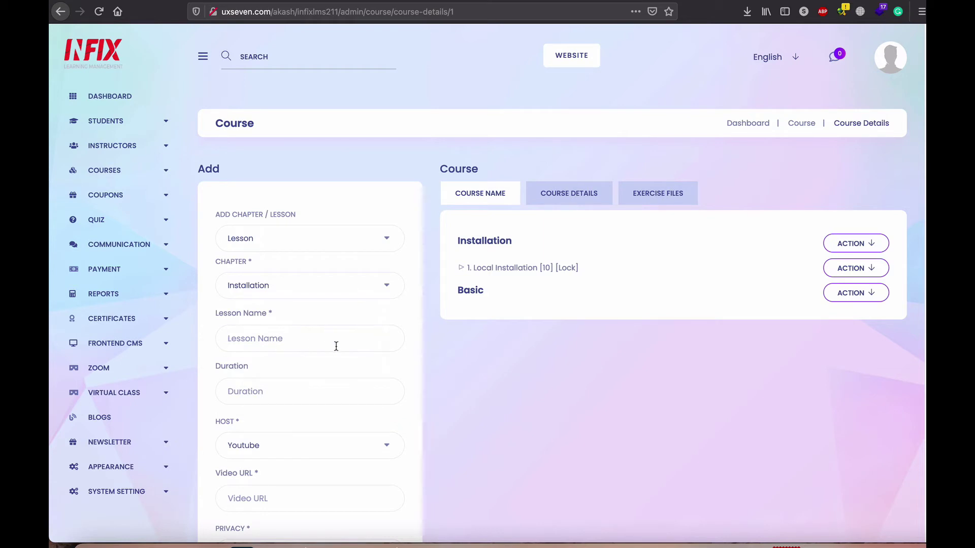
text(Server Install)
click(303, 385)
text(10)
scroll(308, 388, down, 5)
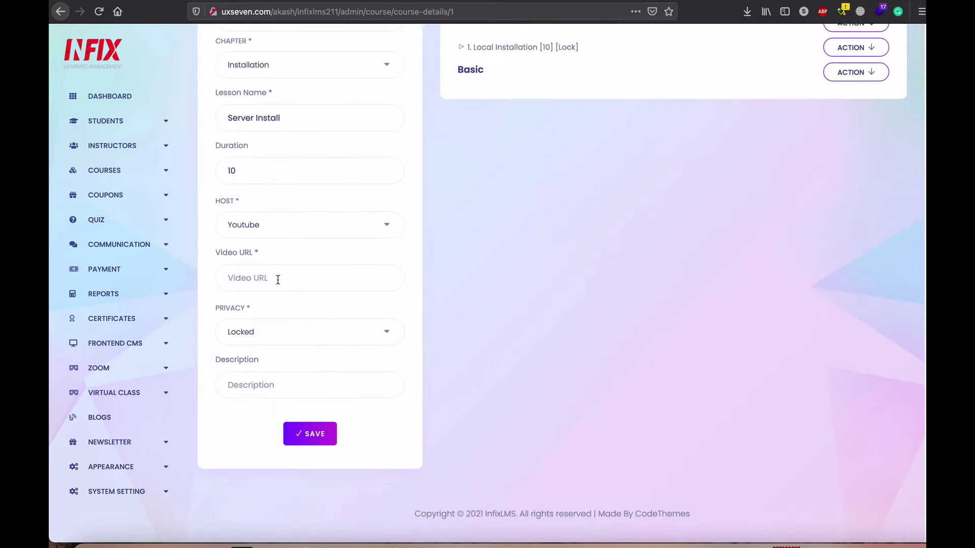
text(https://www.youtube.com/watch?v=998J4BlEmGM)
key(Return)
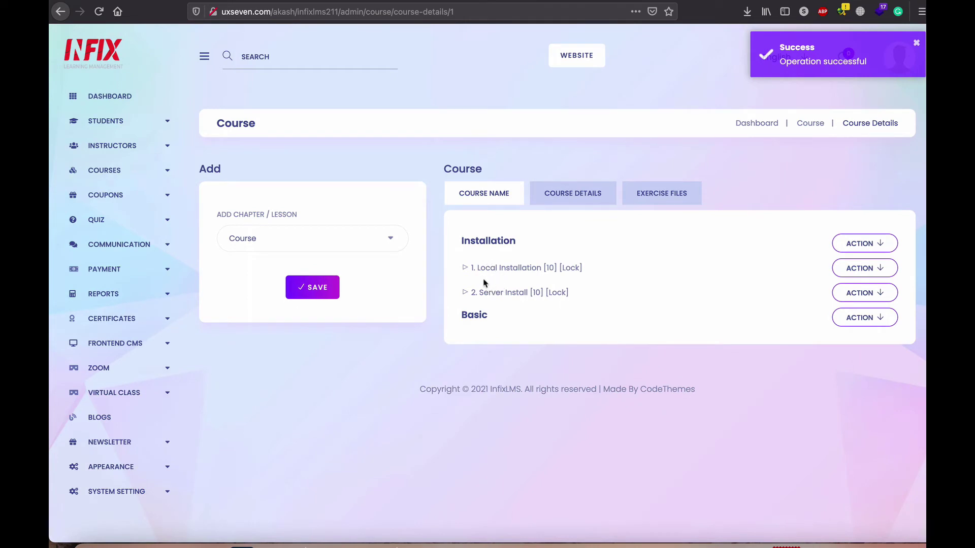
- Try reordering the Installation lessons (Server Install above Local Installation), then view the empty Exercise Files tab
drag(489, 293, 503, 265)
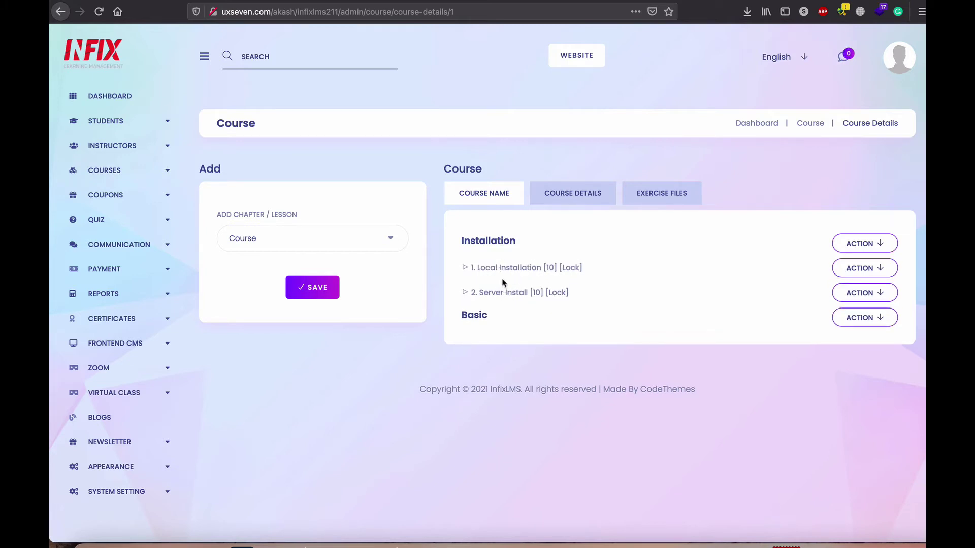
drag(500, 278, 614, 273)
click(569, 195)
click(658, 196)
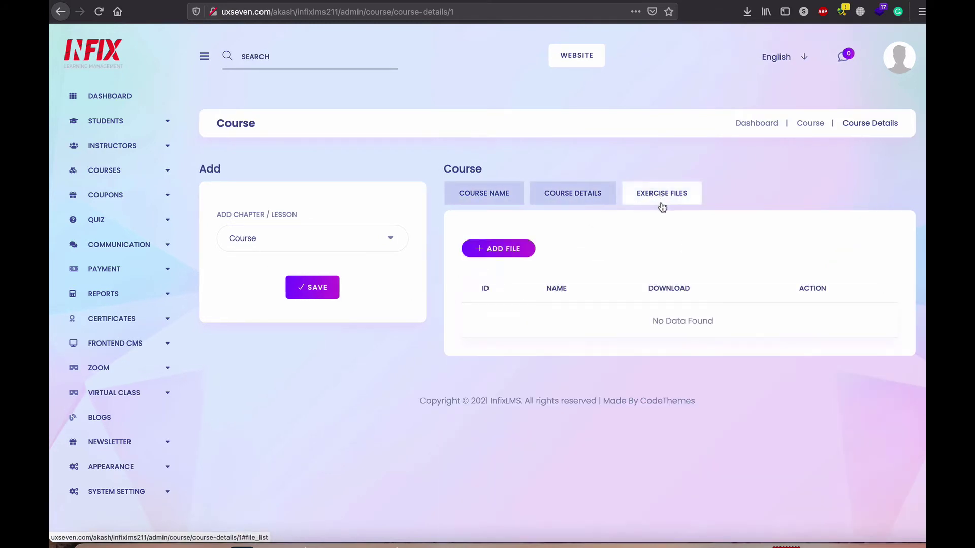
- Return to the lesson list, then review the Laravel Basic details form (type Course, drip content No)
click(486, 197)
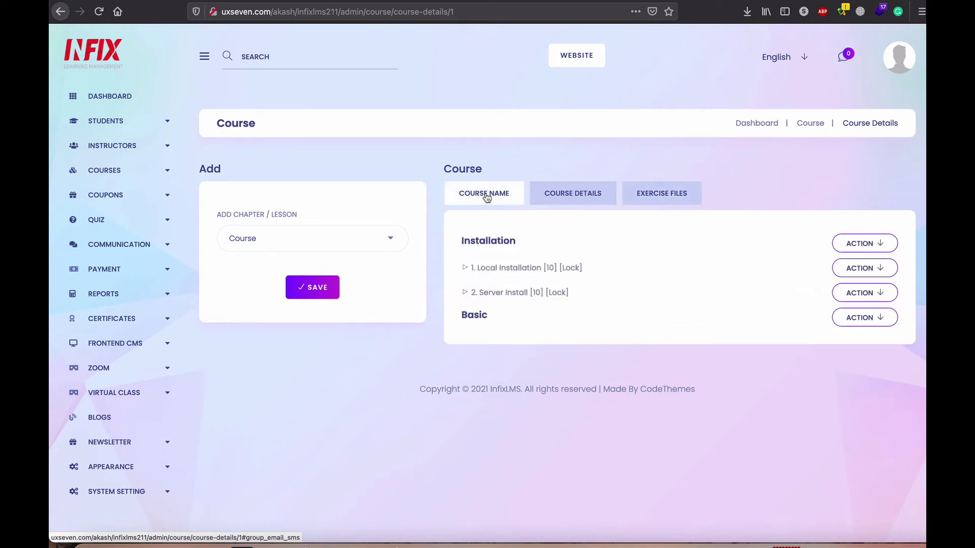
click(578, 195)
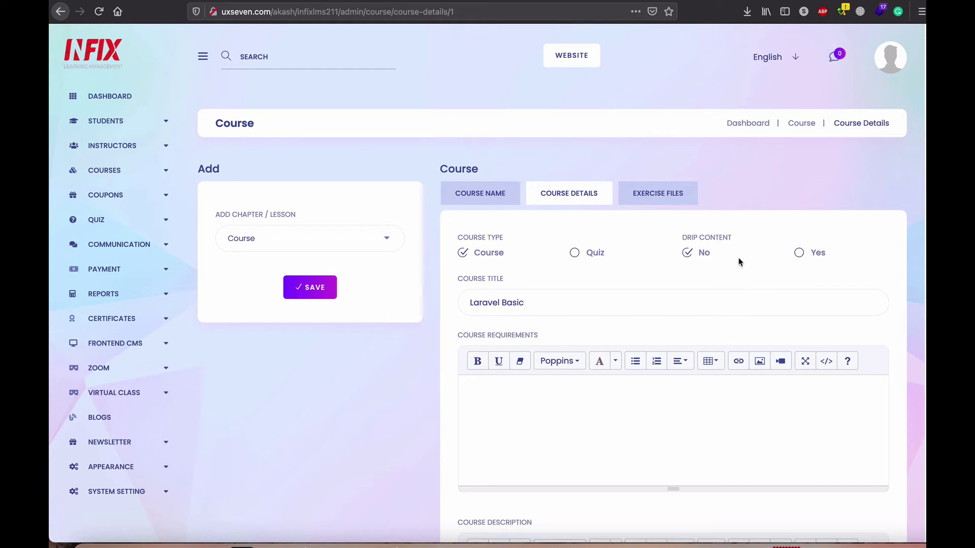
scroll(748, 263, down, 2)
scroll(749, 263, down, 5)
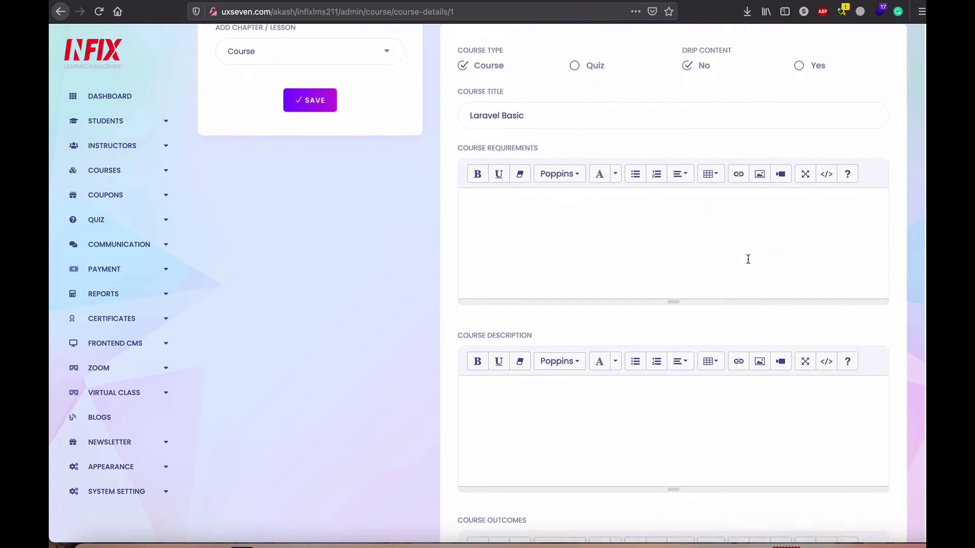
scroll(749, 263, up, 6)
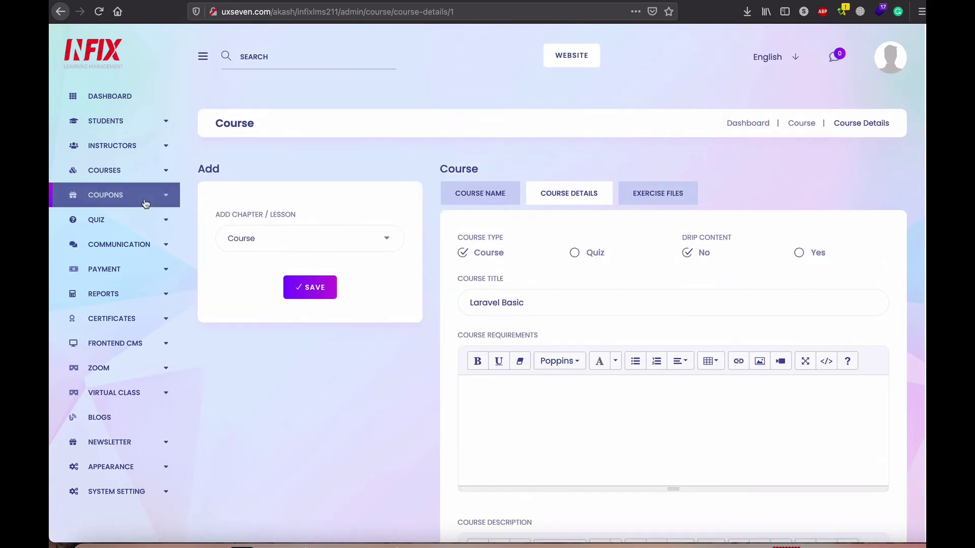
- Go to the All Courses list and open the public site in a new tab
click(115, 203)
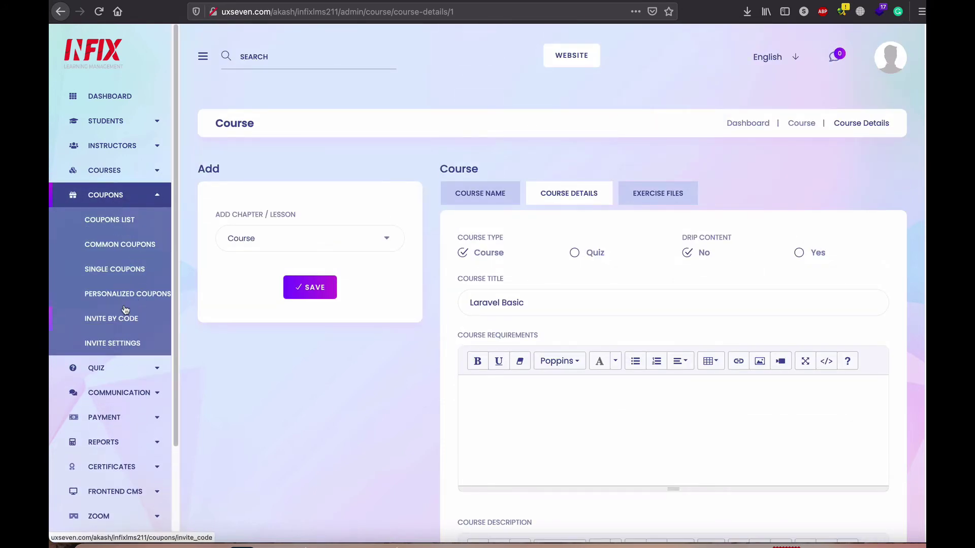
click(128, 170)
click(105, 274)
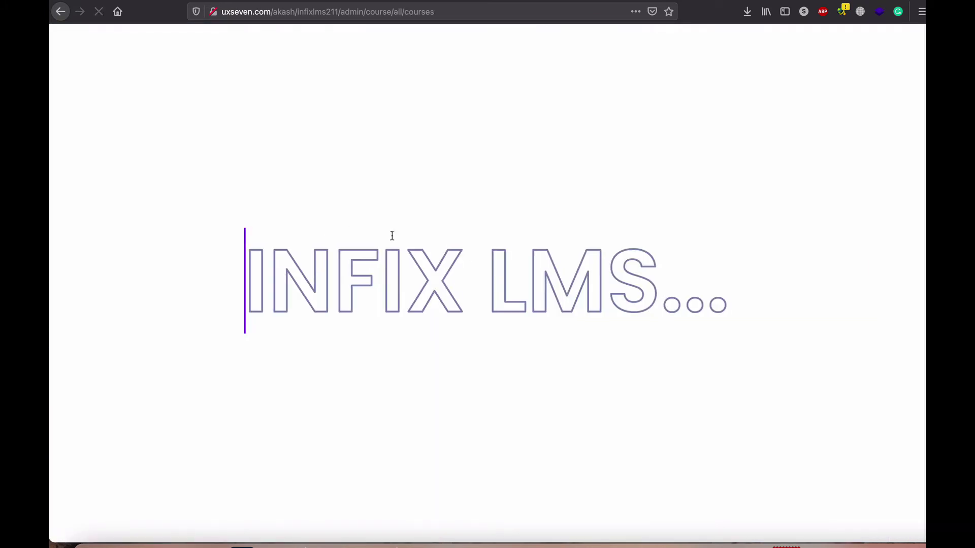
scroll(711, 345, down, 2)
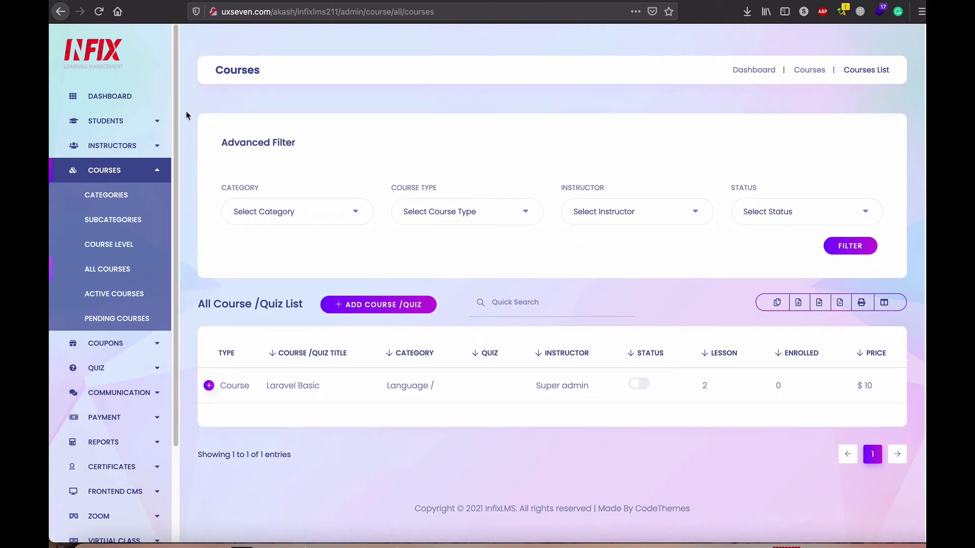
right_click(102, 53)
click(231, 65)
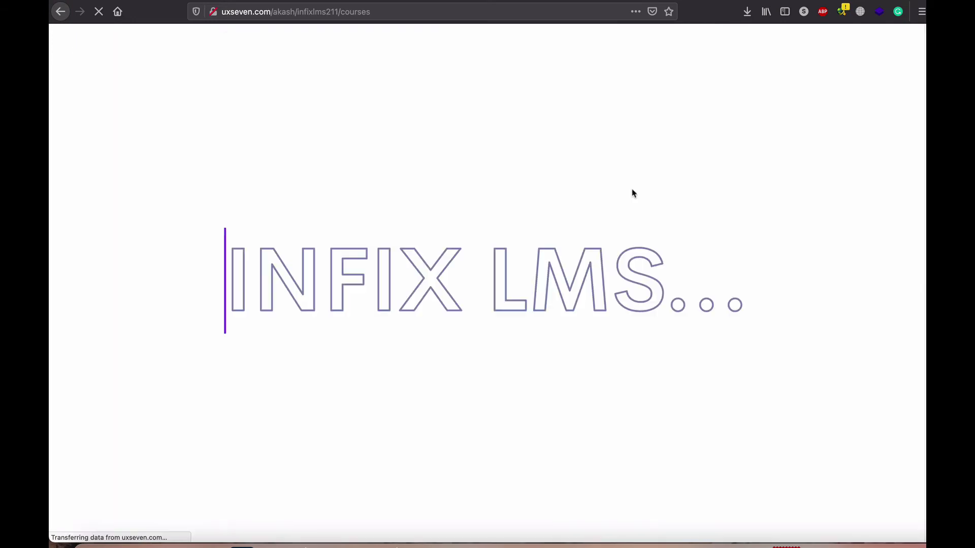
- Turn on the Status toggle for Laravel Basic to publish it
scroll(633, 193, down, 2)
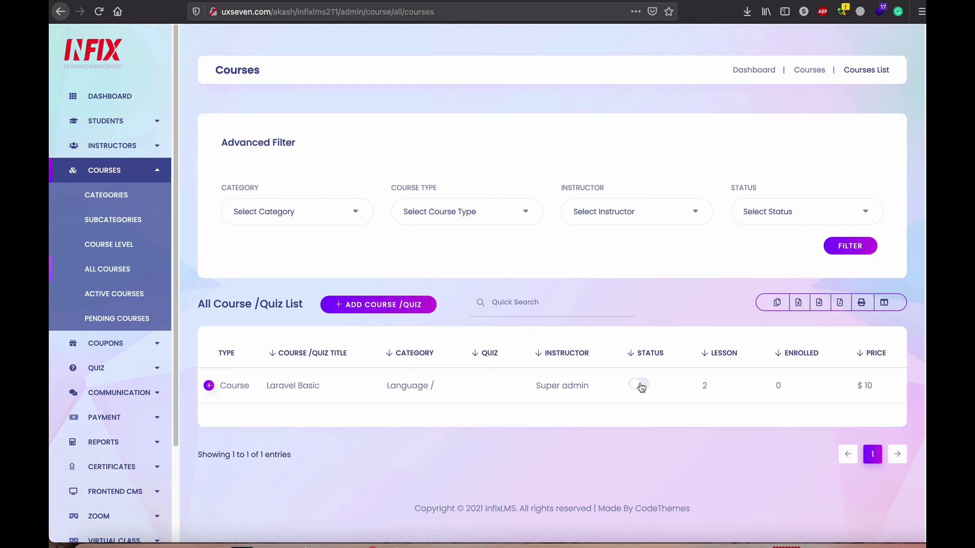
click(640, 385)
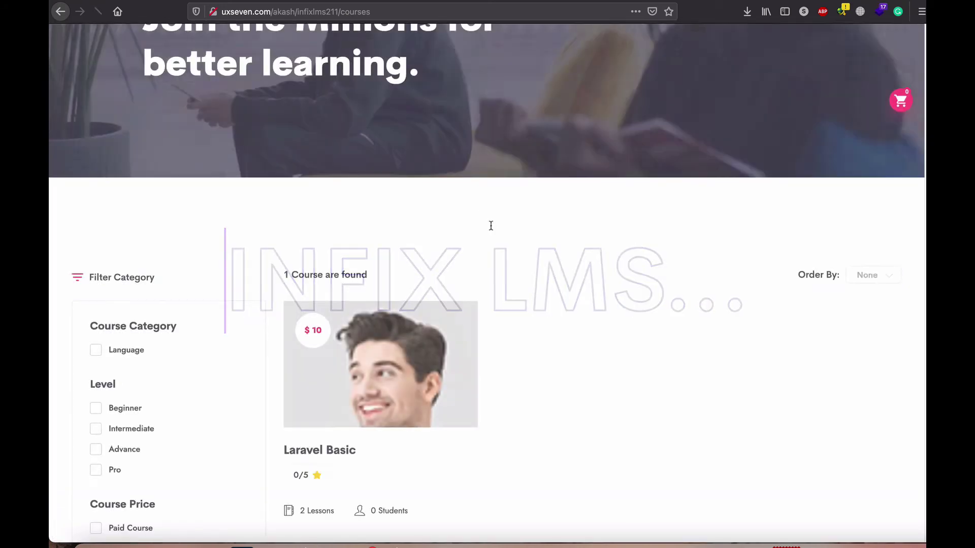
scroll(490, 224, down, 2)
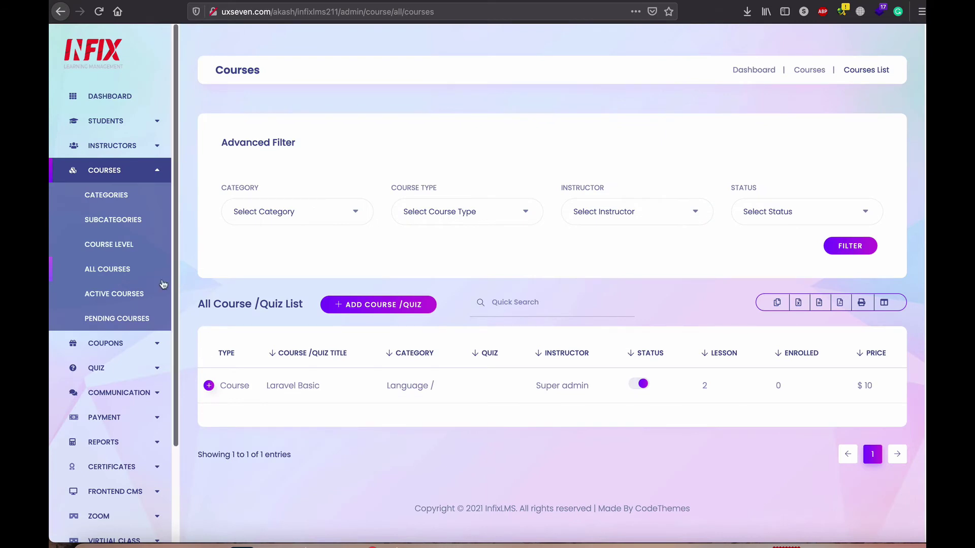
- Save a new question group titled 'Math' under Quiz > Question Group
scroll(153, 358, down, 1)
click(152, 357)
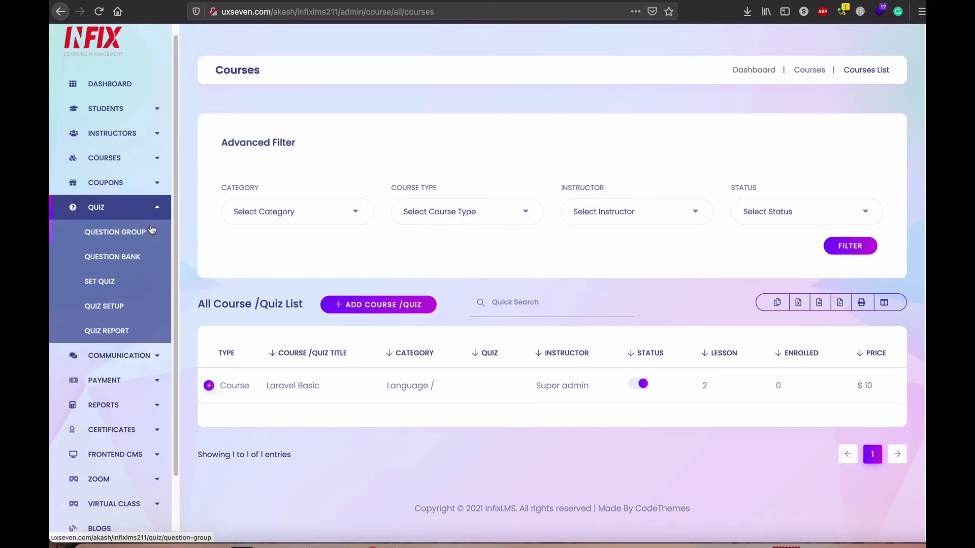
scroll(136, 227, down, 1)
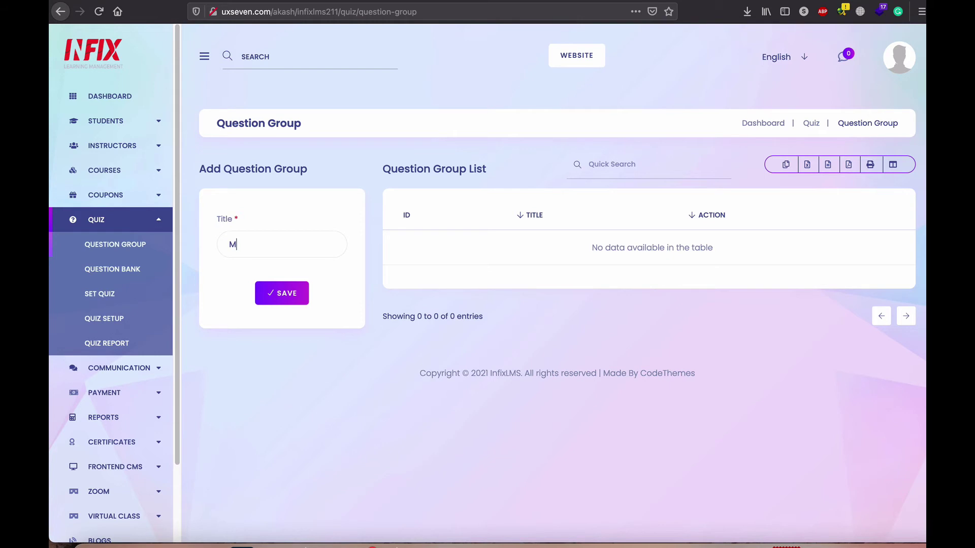
click(279, 291)
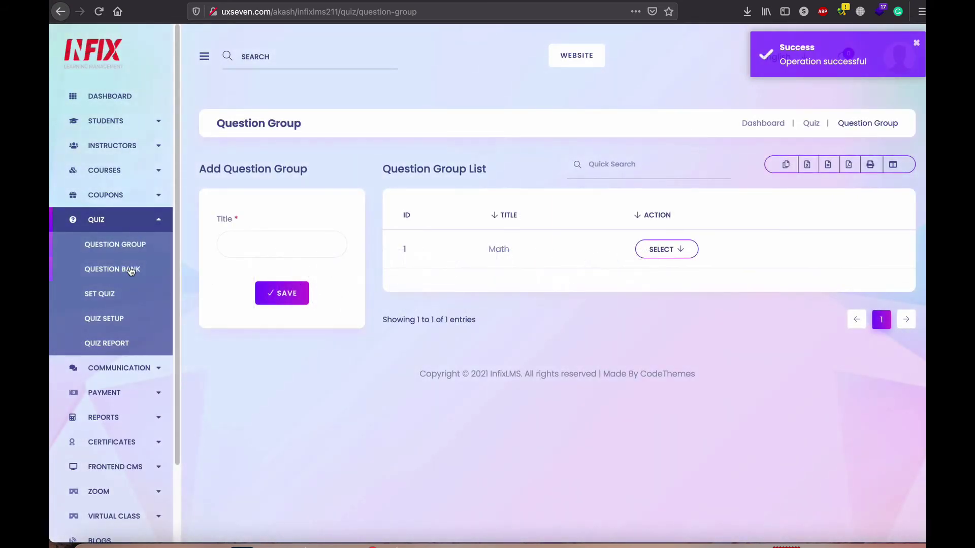
- In the Question Bank, choose group Math, category Language, sub category Laravel, type Multiple Choice
click(120, 272)
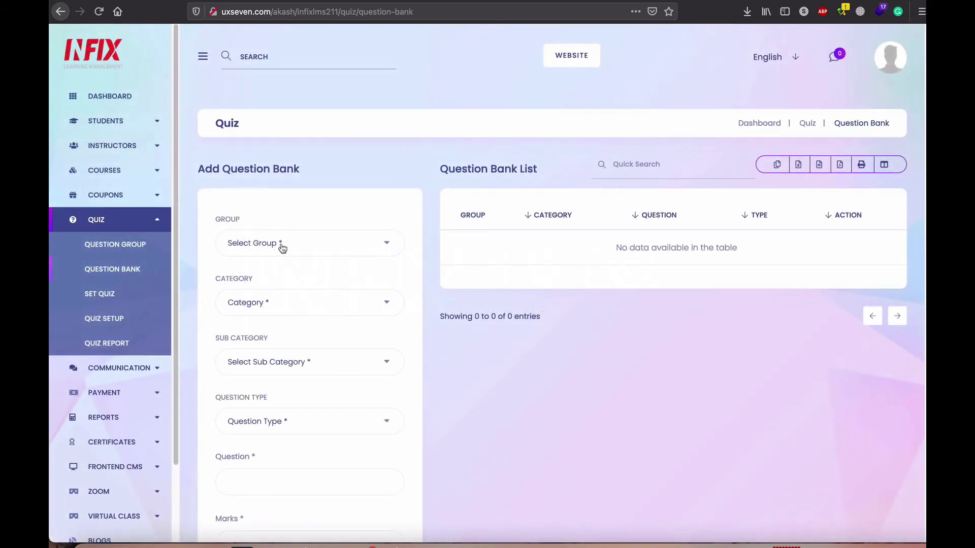
click(281, 246)
click(261, 327)
click(294, 303)
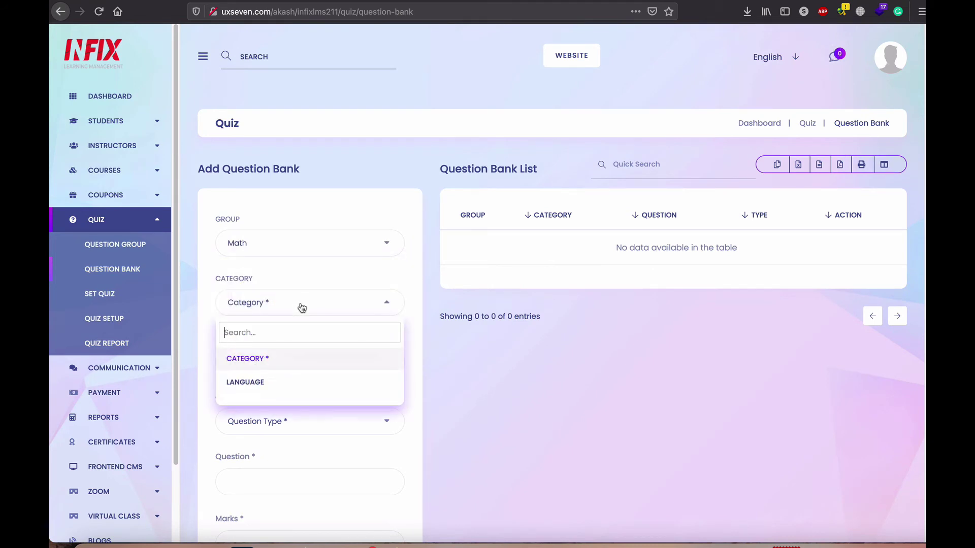
click(263, 382)
scroll(273, 276, down, 2)
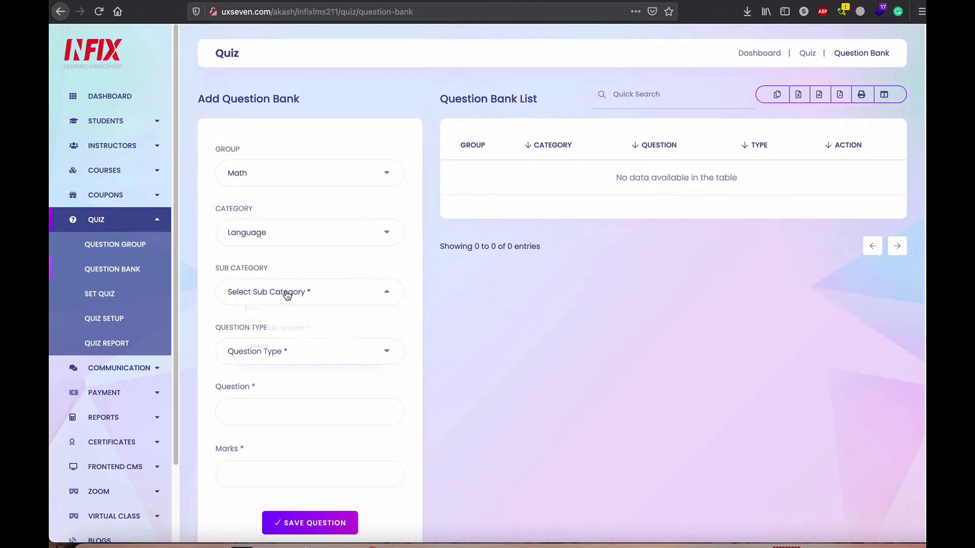
click(283, 293)
click(254, 372)
scroll(544, 368, down, 1)
scroll(543, 365, down, 1)
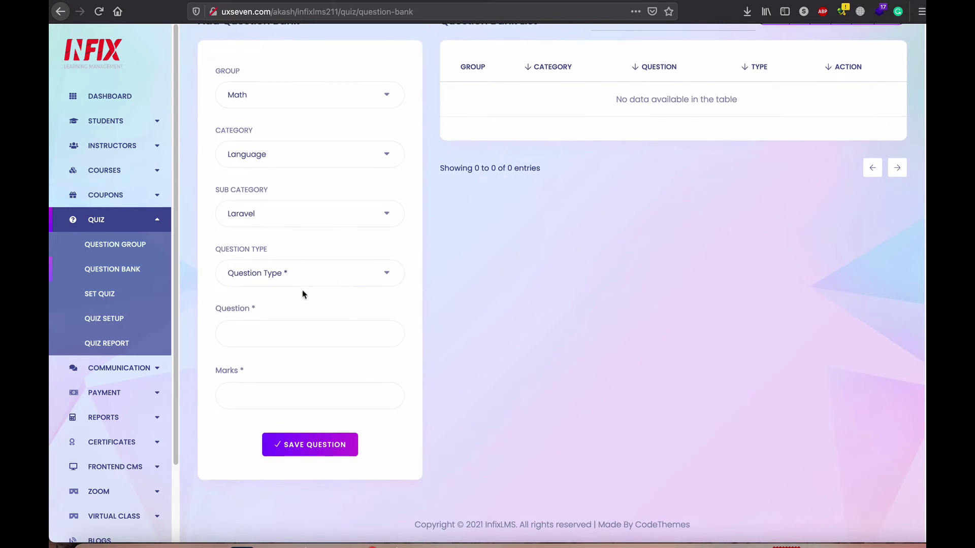
click(291, 274)
click(290, 358)
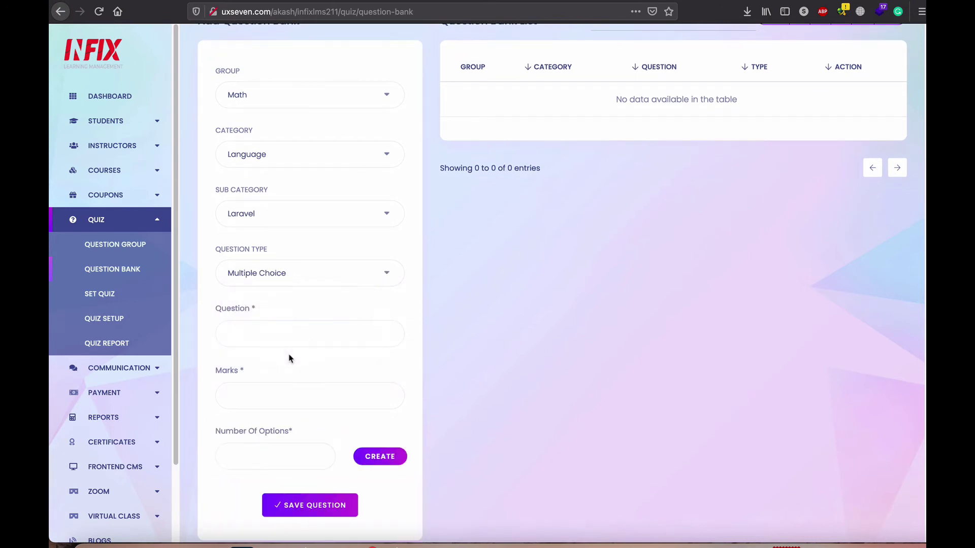
scroll(294, 336, down, 2)
- Enter the question 'What is the Laravel' worth 5 marks with 4 answer options
click(346, 270)
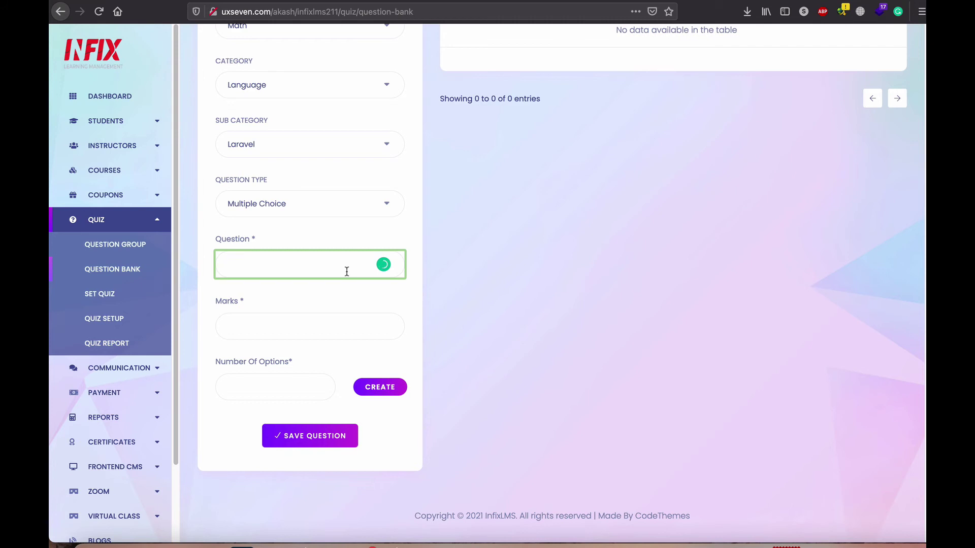
text(What is the Laravel)
click(294, 329)
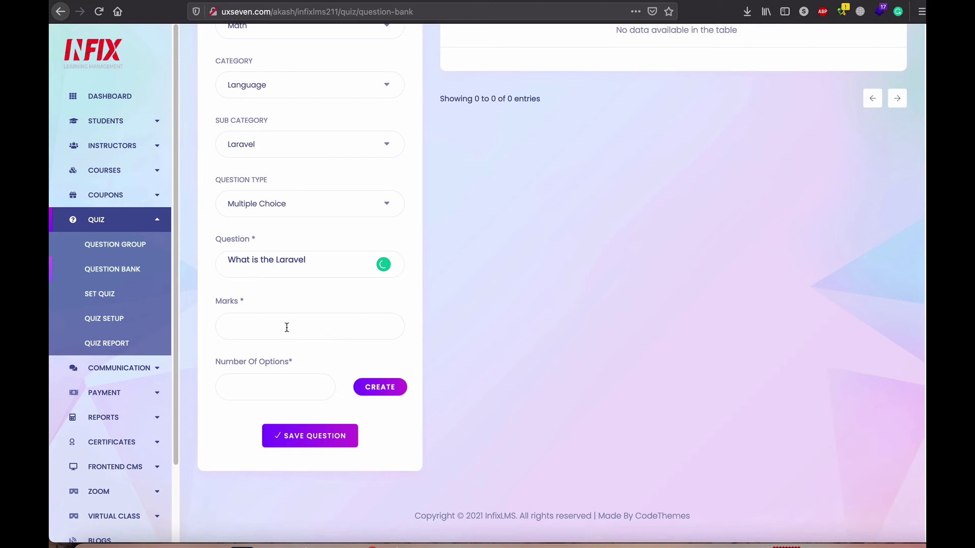
text(5)
click(288, 389)
click(399, 392)
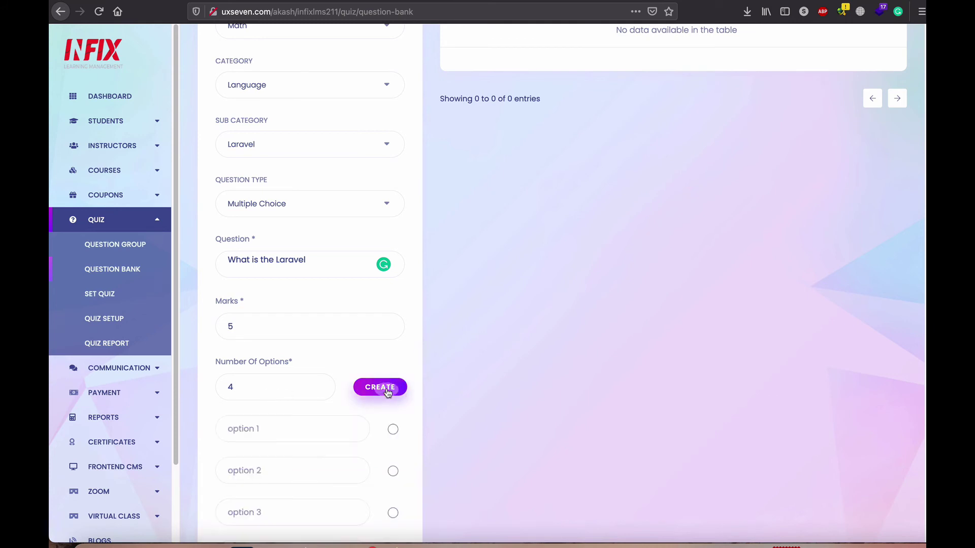
- Fill options A, B, C, D, mark A correct, and save the question
scroll(498, 398, down, 2)
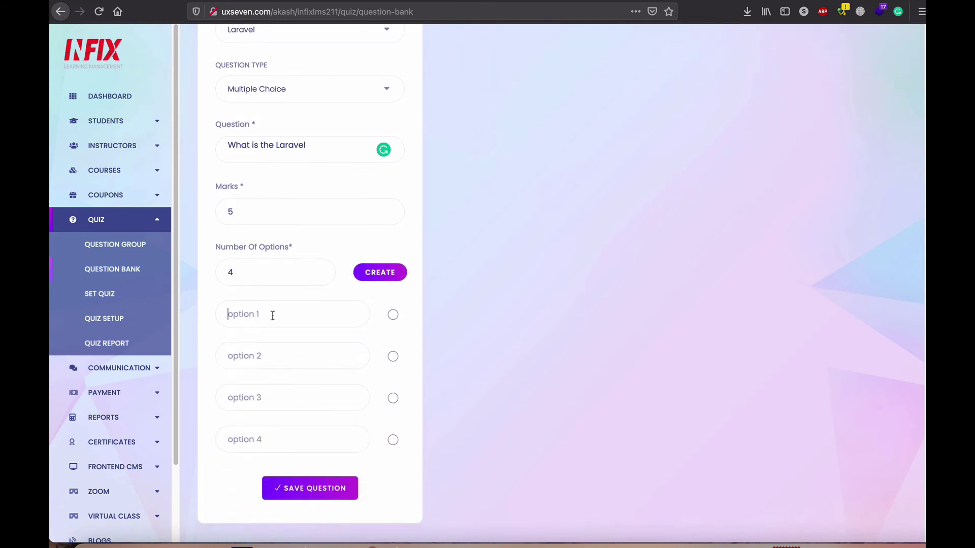
text(A)
text(B)
text(C)
click(272, 431)
text(D)
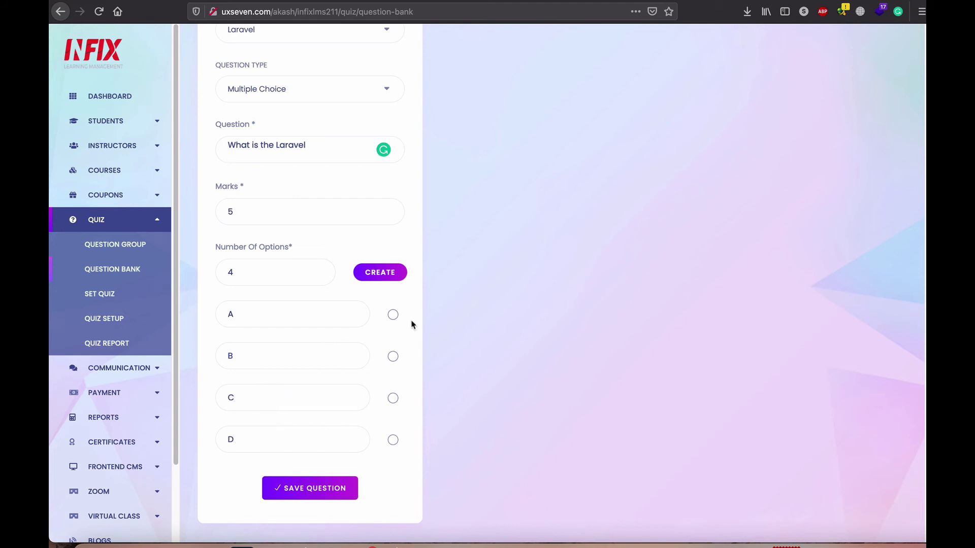
click(393, 315)
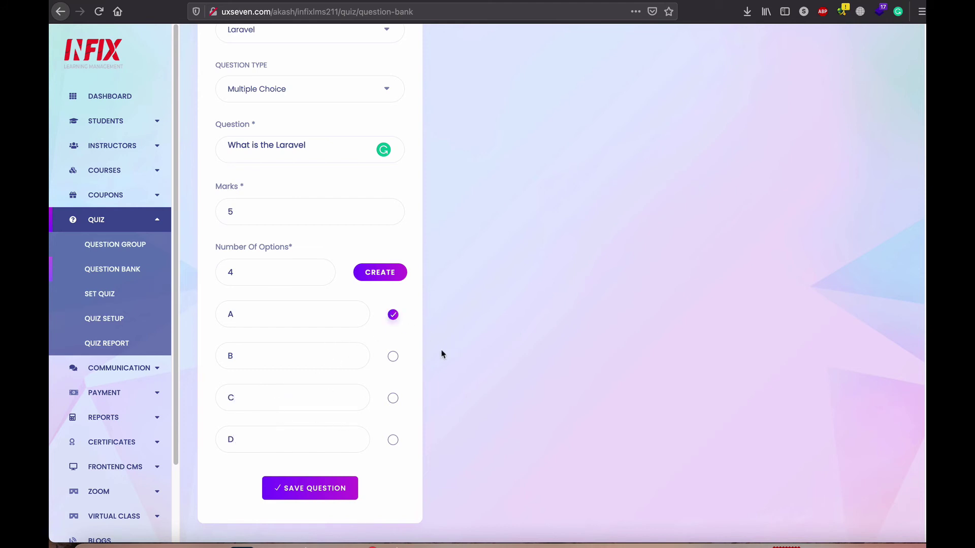
click(317, 489)
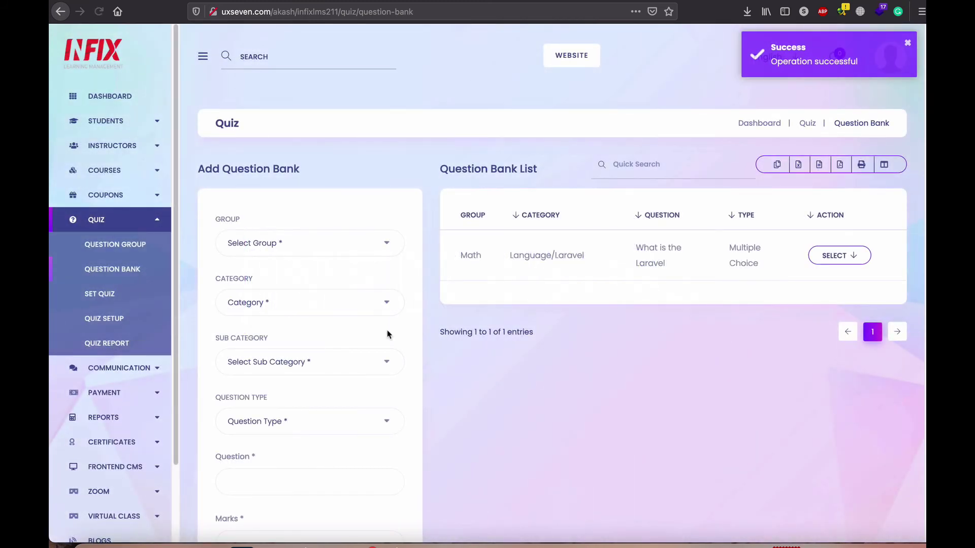
- In Set Quiz, title the quiz 'Math Basic' with category Language and sub category Laravel
click(96, 300)
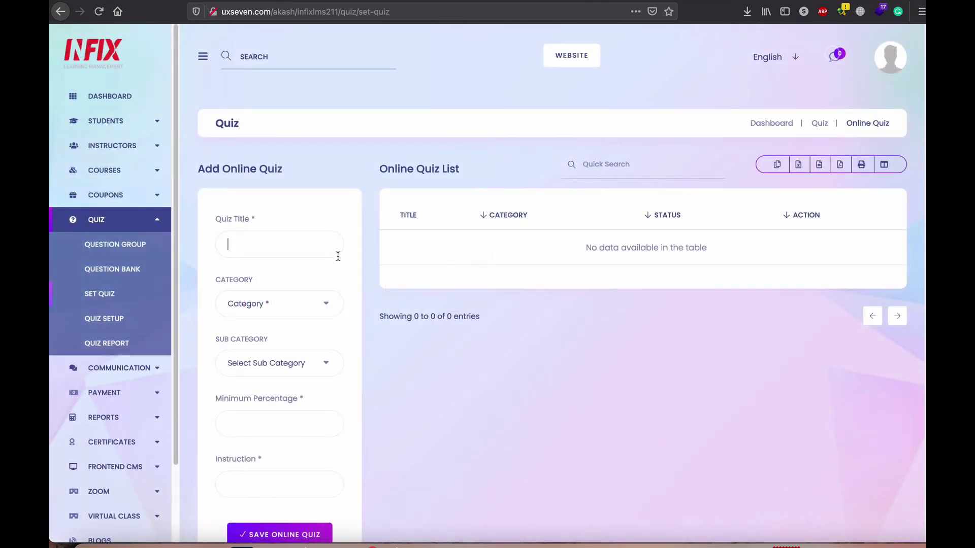
text(Math Basic)
click(289, 307)
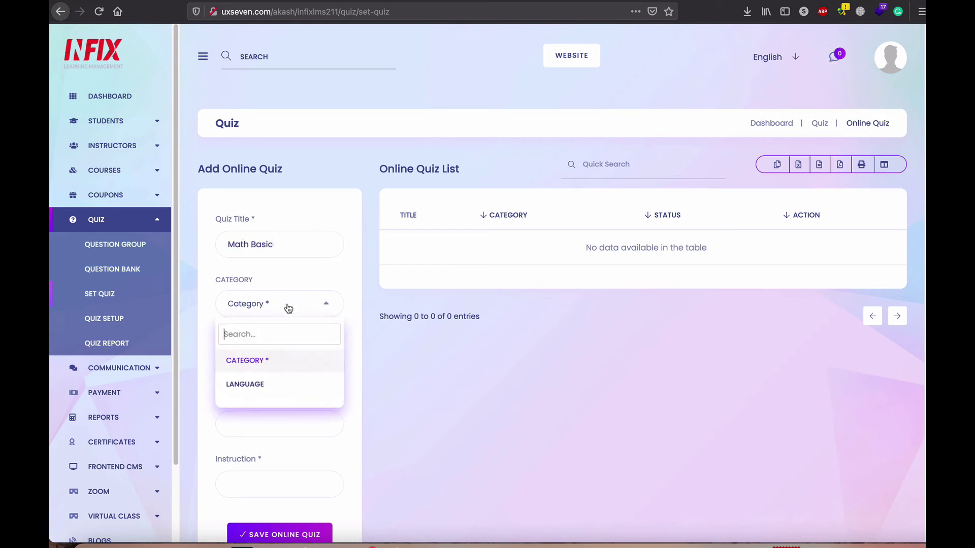
click(258, 385)
click(293, 362)
click(264, 442)
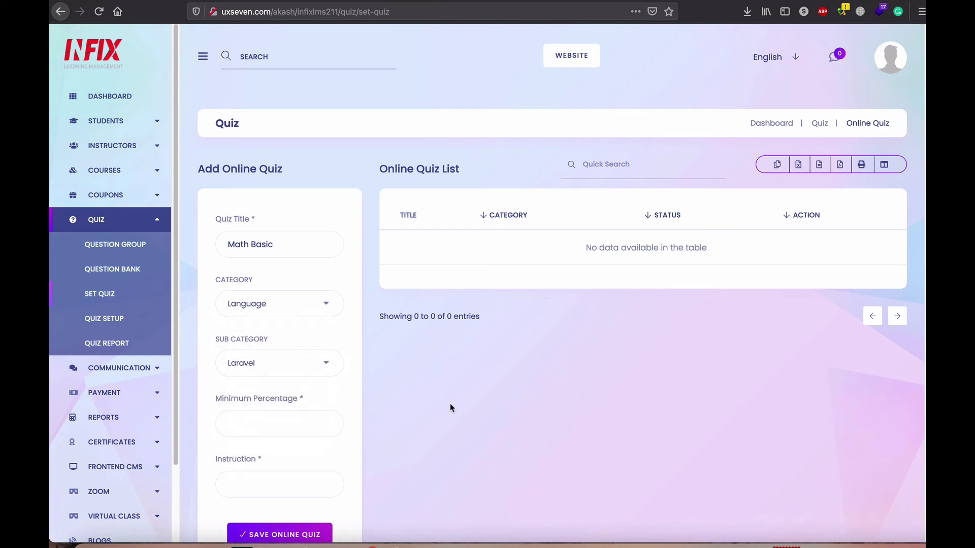
- Set minimum percentage 50, fill the instruction, and save the Math Basic online quiz
scroll(452, 406, down, 2)
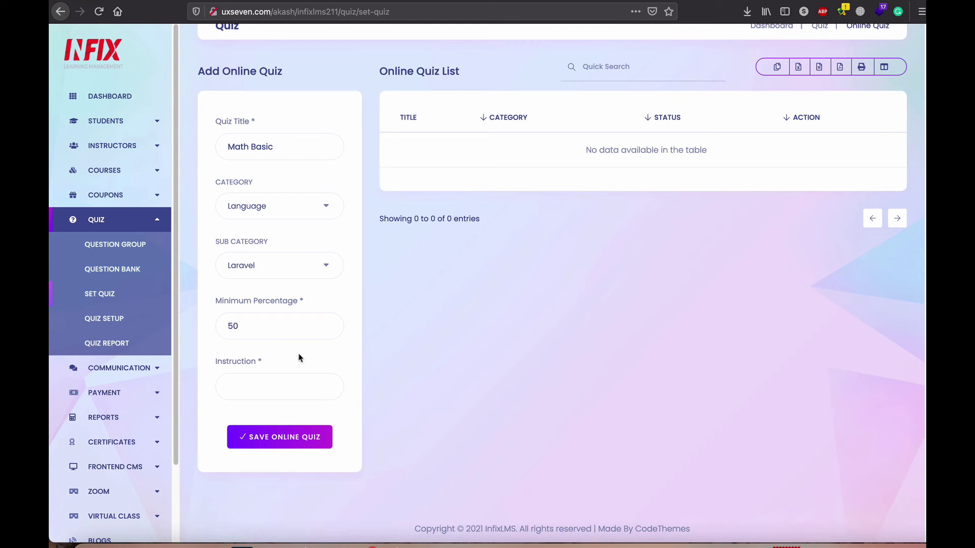
click(286, 390)
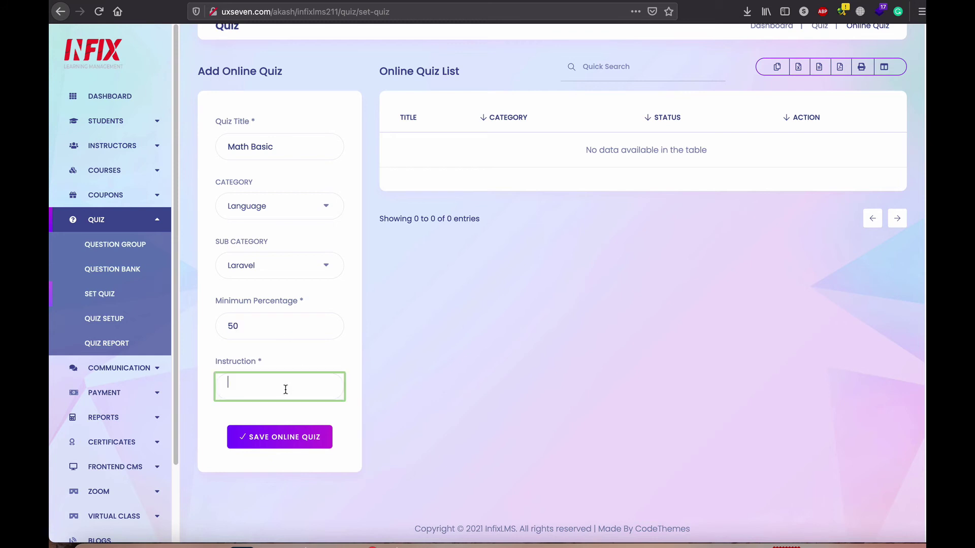
double_click(279, 333)
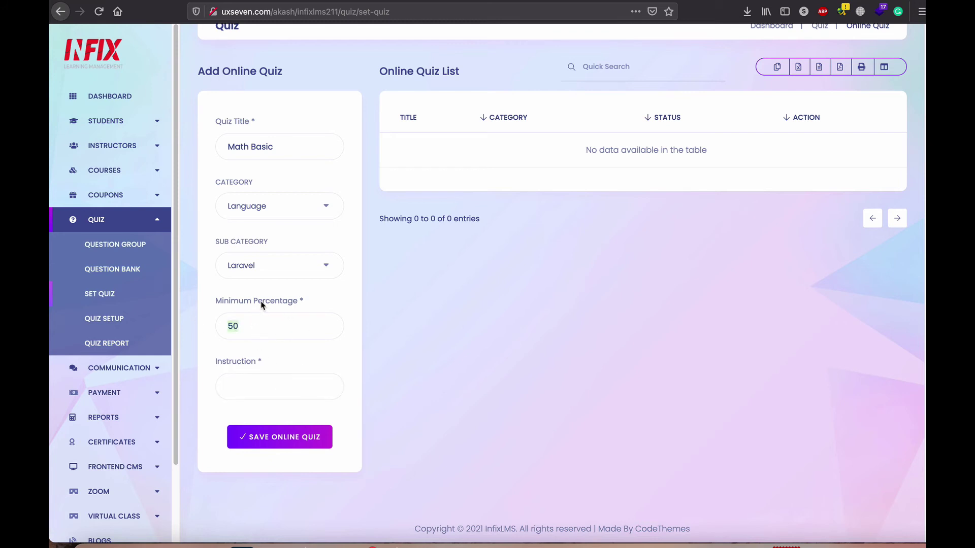
drag(261, 302, 309, 307)
click(258, 327)
click(265, 381)
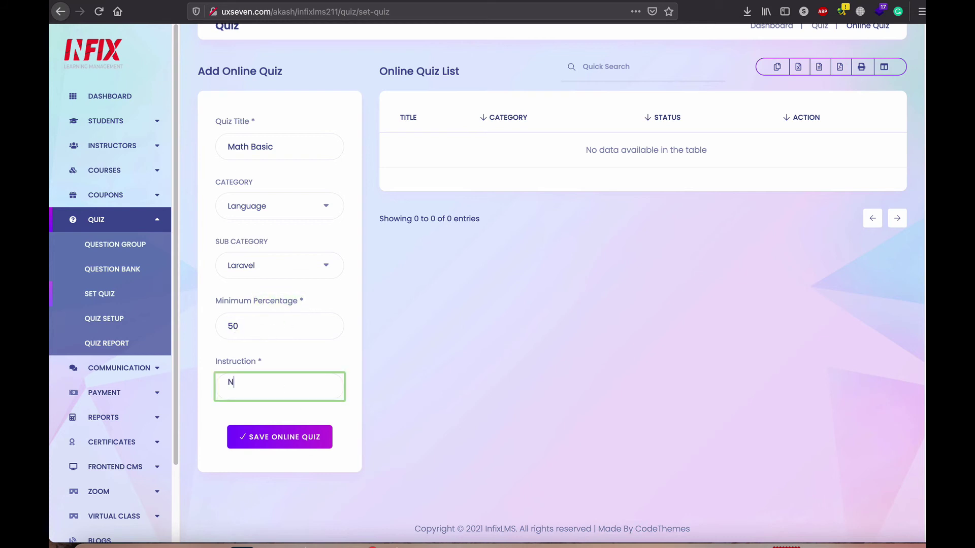
click(280, 437)
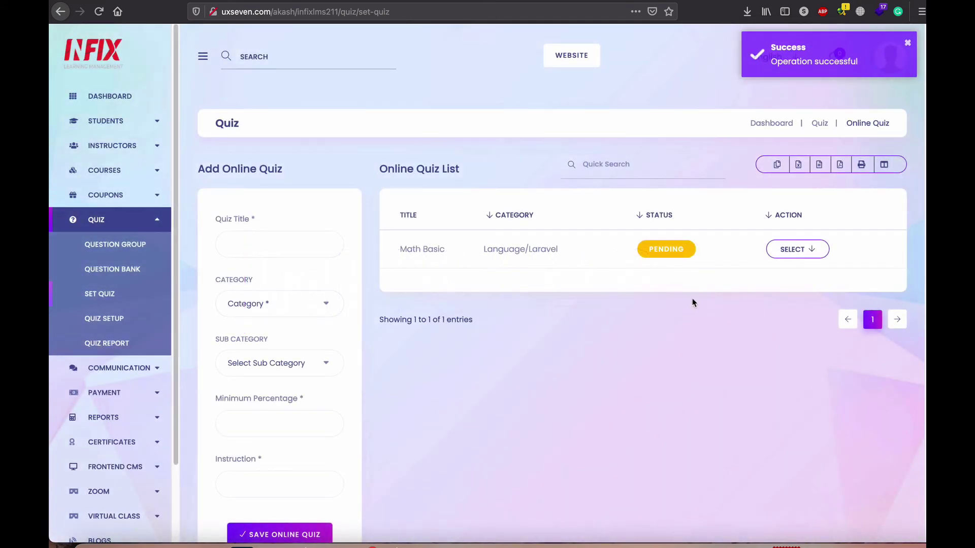
- Add the Math question to the Math Basic quiz
click(812, 249)
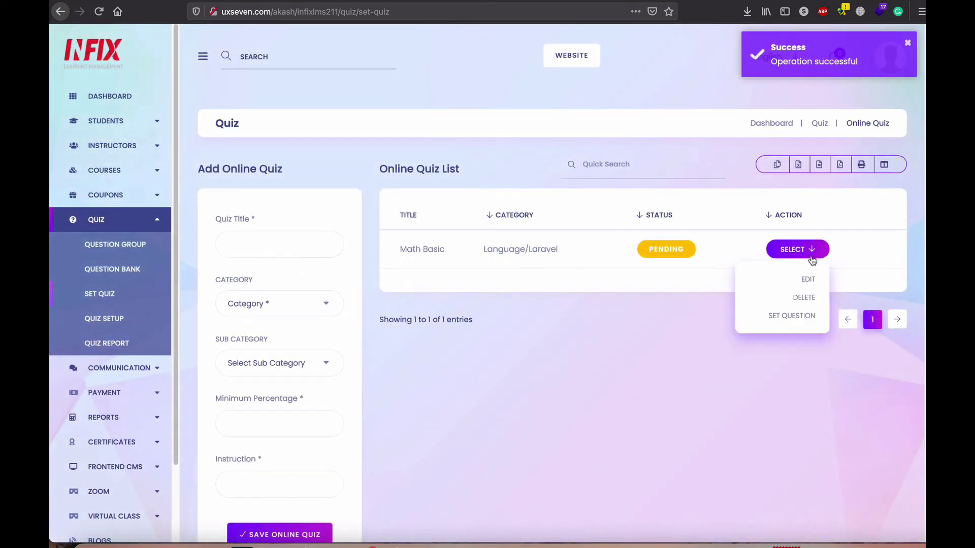
click(792, 316)
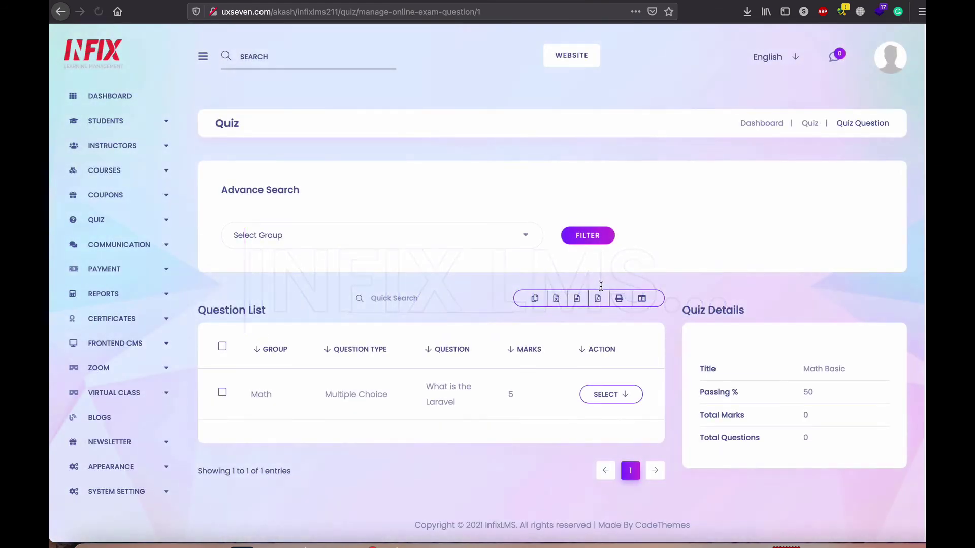
click(222, 392)
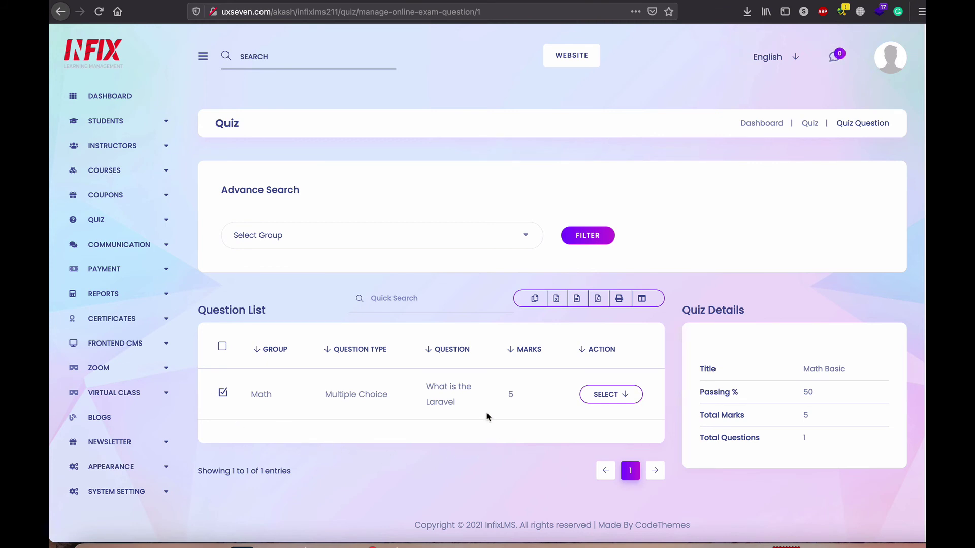
- Set the Math Basic quiz to Published Now from the online quiz list
click(167, 196)
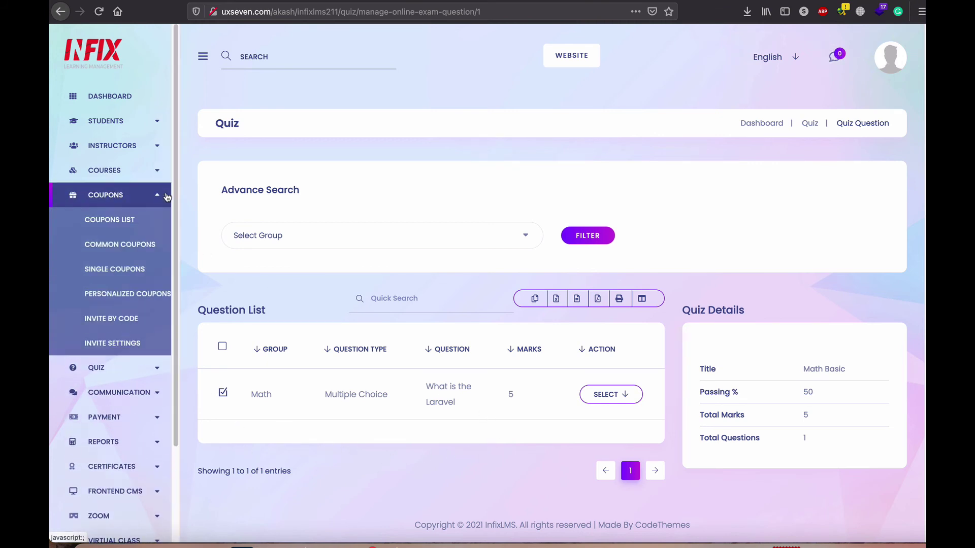
click(165, 195)
click(158, 220)
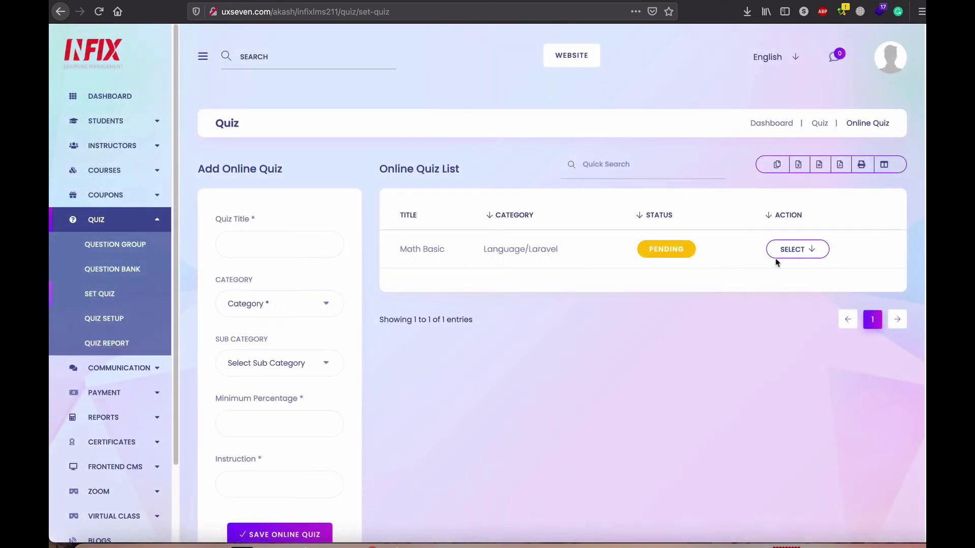
click(804, 254)
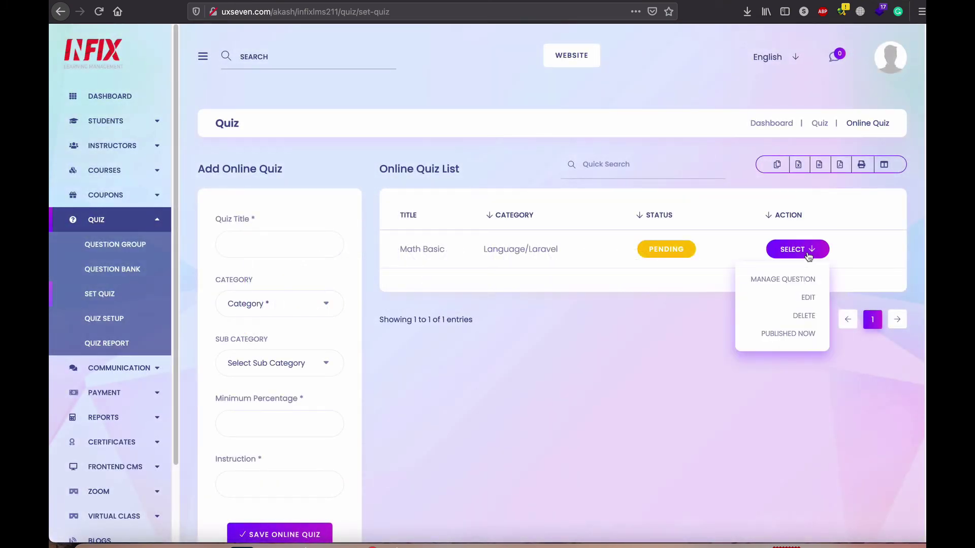
click(788, 333)
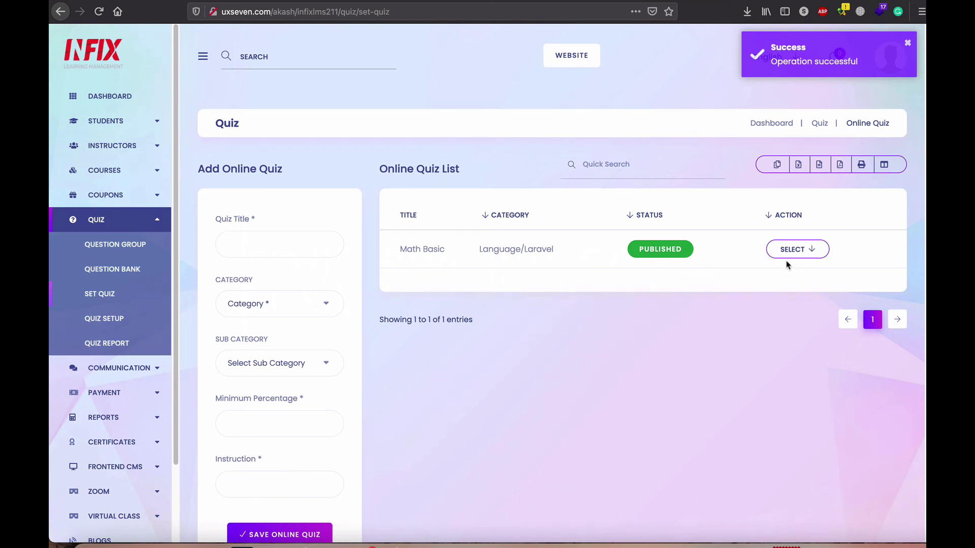
- Start a new Quiz entry titled 'Math' linked to the Math Basic quiz
click(104, 173)
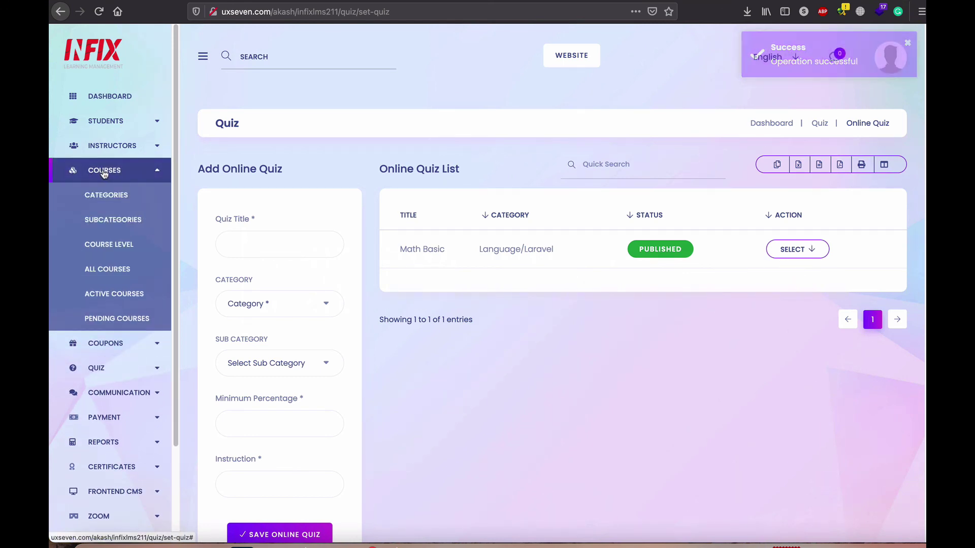
click(167, 269)
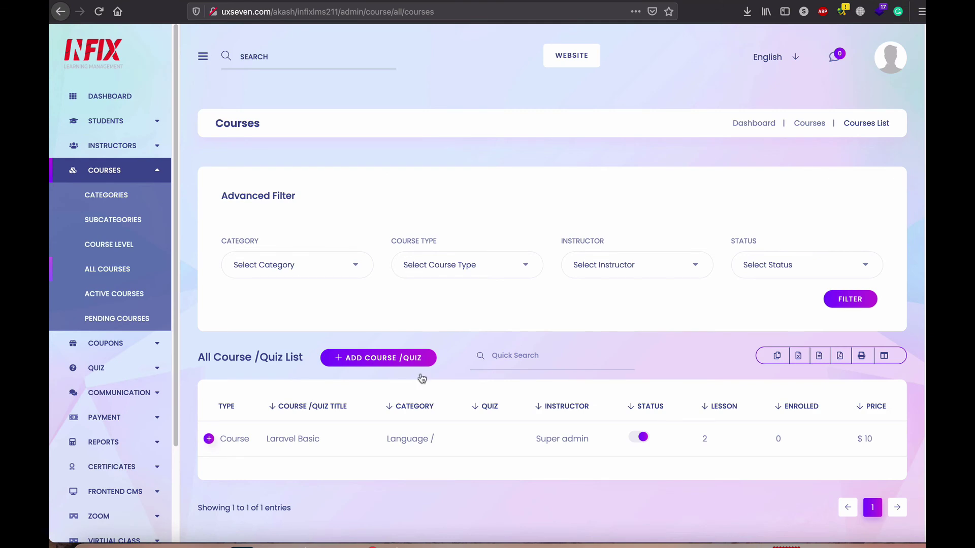
click(387, 359)
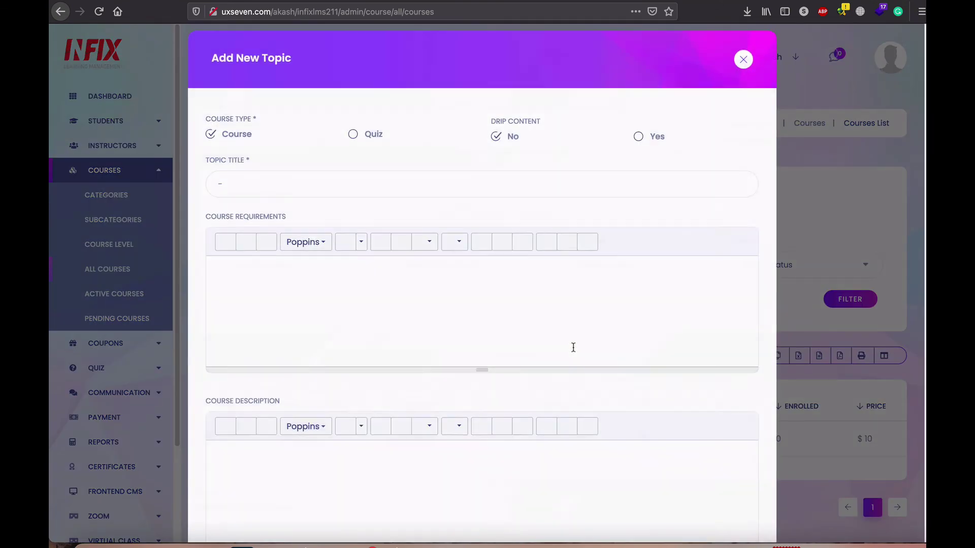
click(353, 145)
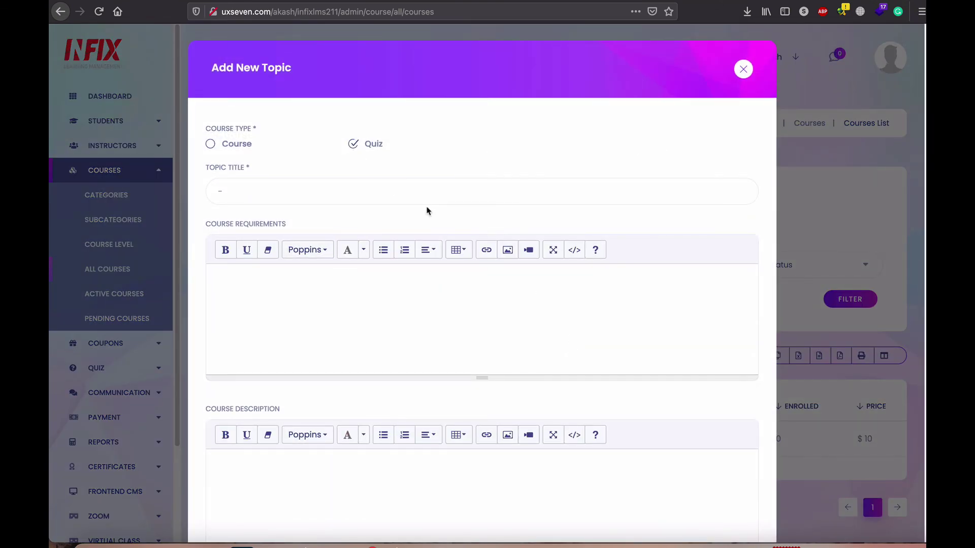
text(Math)
scroll(531, 258, down, 12)
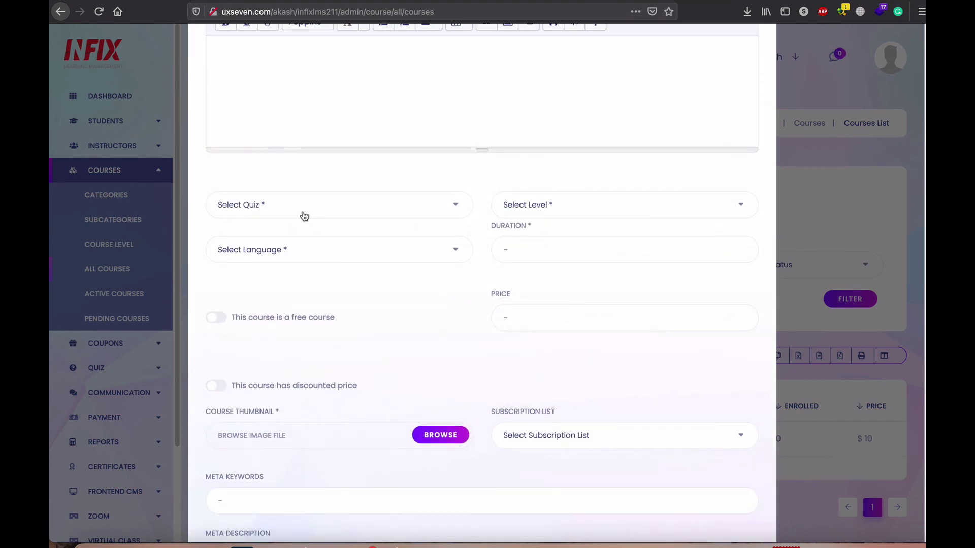
click(303, 213)
click(254, 291)
- Set the entry's level to Beginner, language to English, and price to 10
click(583, 211)
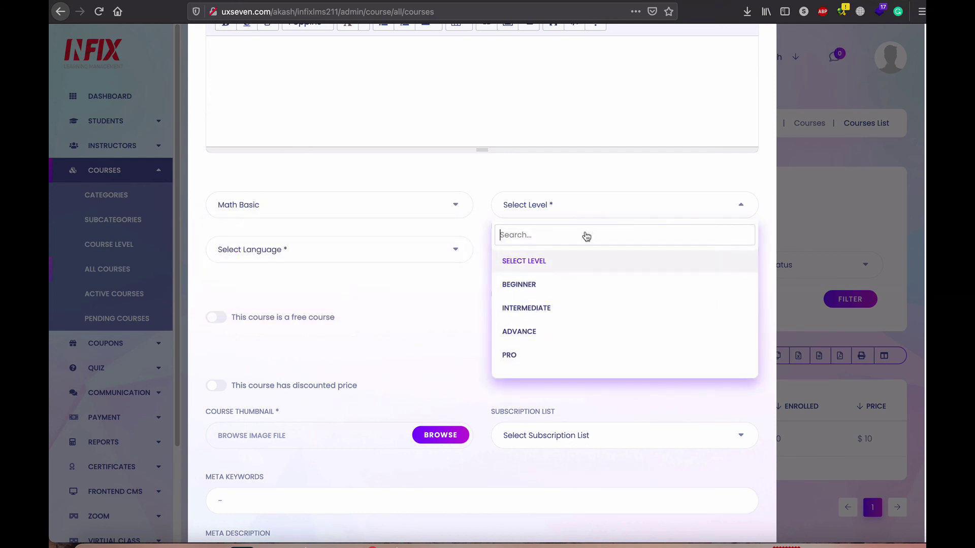
click(538, 293)
click(301, 258)
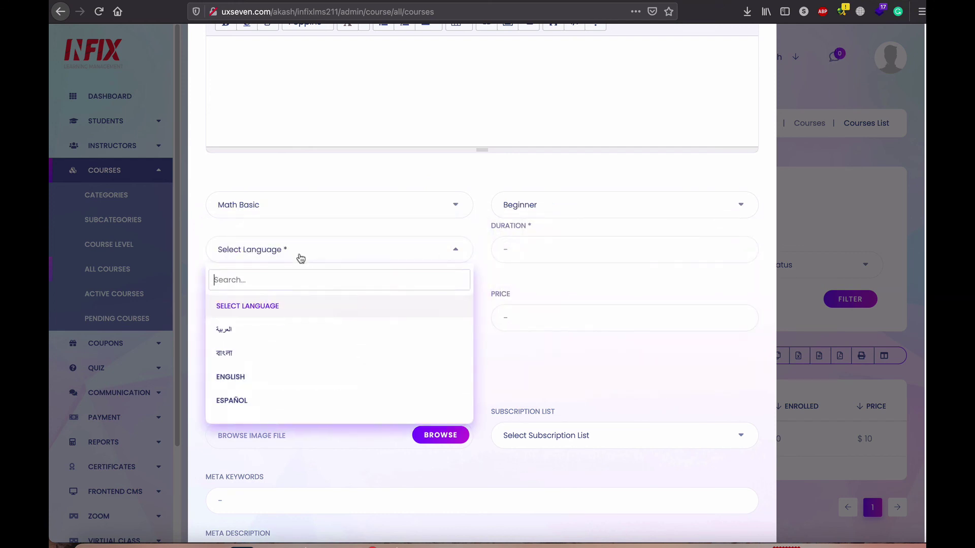
click(248, 376)
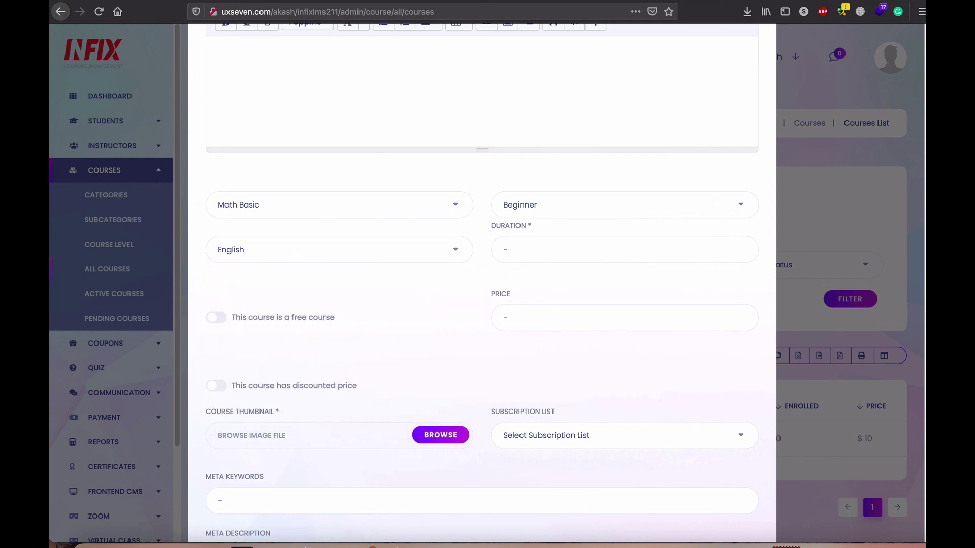
click(559, 318)
text(10)
- Attach profile100.jpg as the thumbnail and save the Math quiz entry
scroll(398, 335, down, 3)
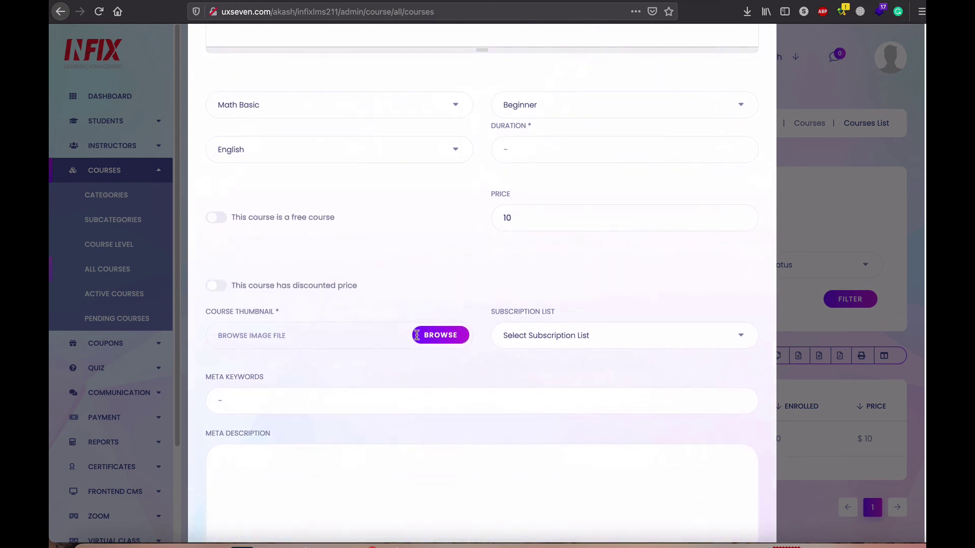
click(440, 291)
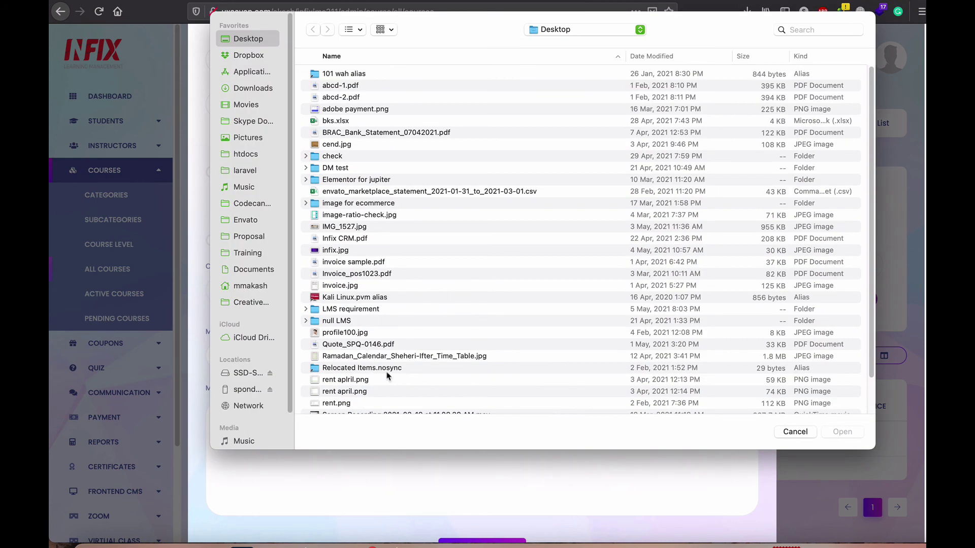
scroll(387, 376, down, 3)
click(351, 286)
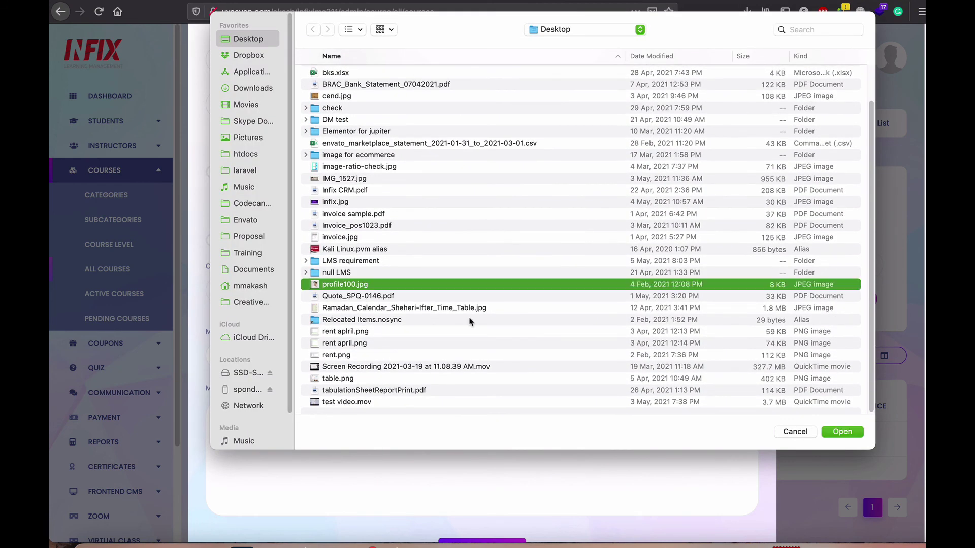
click(843, 432)
scroll(594, 381, down, 2)
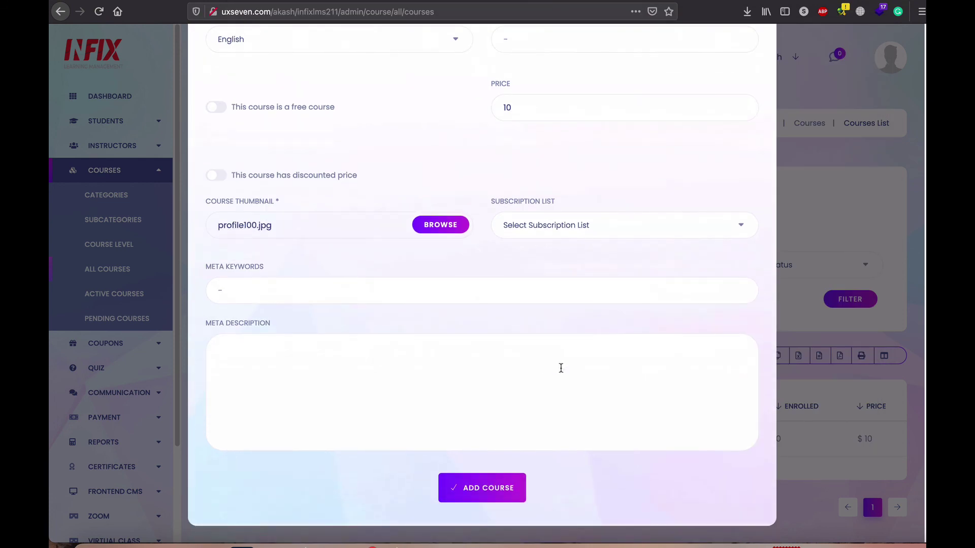
click(488, 492)
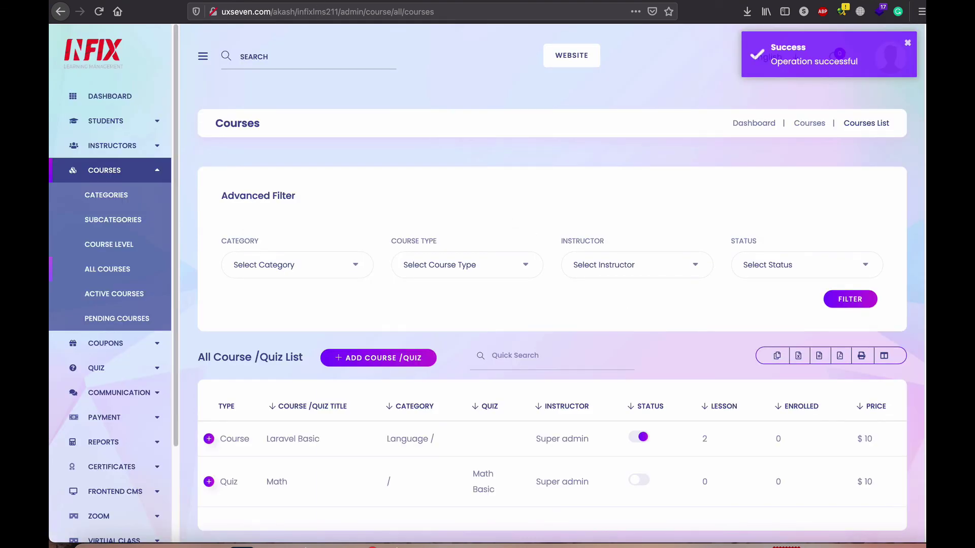
- Activate the Math quiz entry's status and return to the public courses page
scroll(675, 401, down, 2)
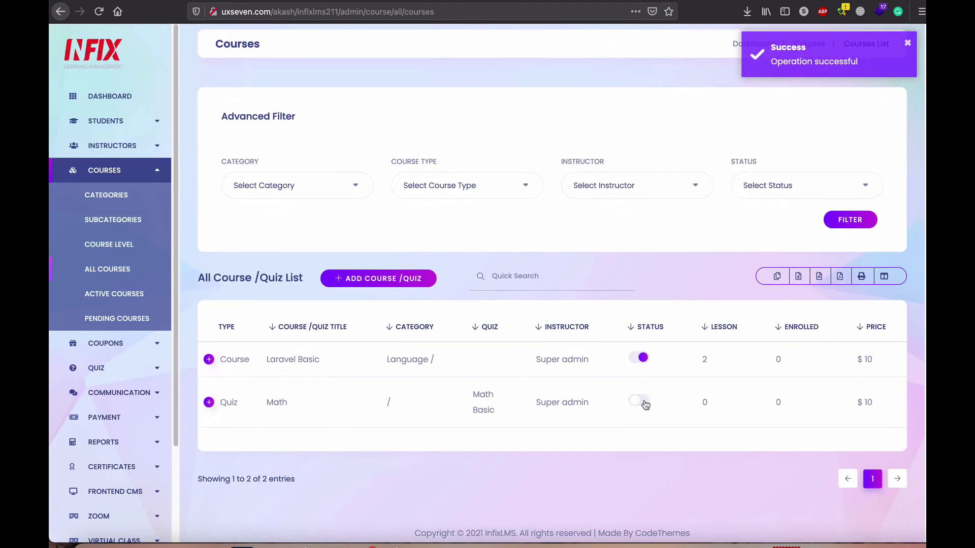
click(642, 403)
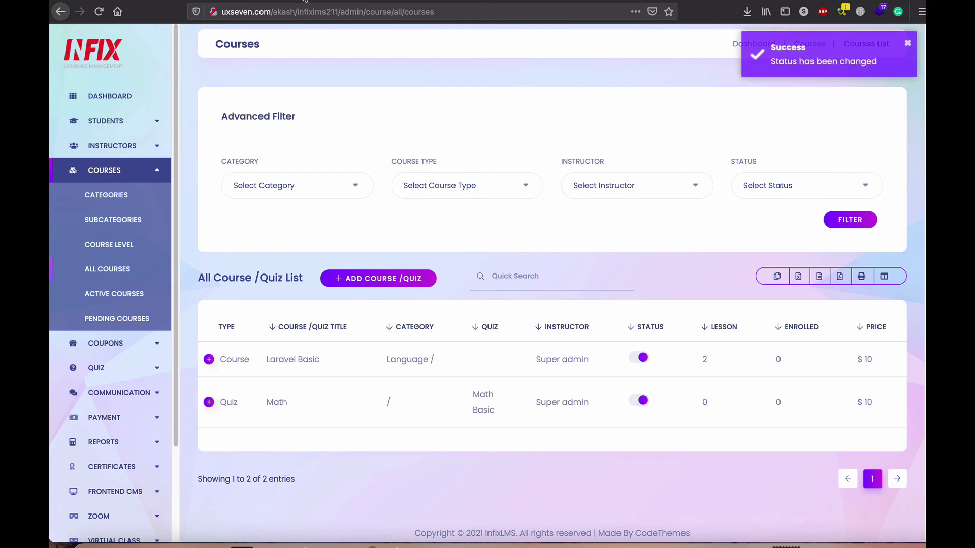
key(ctrl+Tab)
- Reload the public site and view the Quiz page listing Math at $10 with 1 question
click(98, 12)
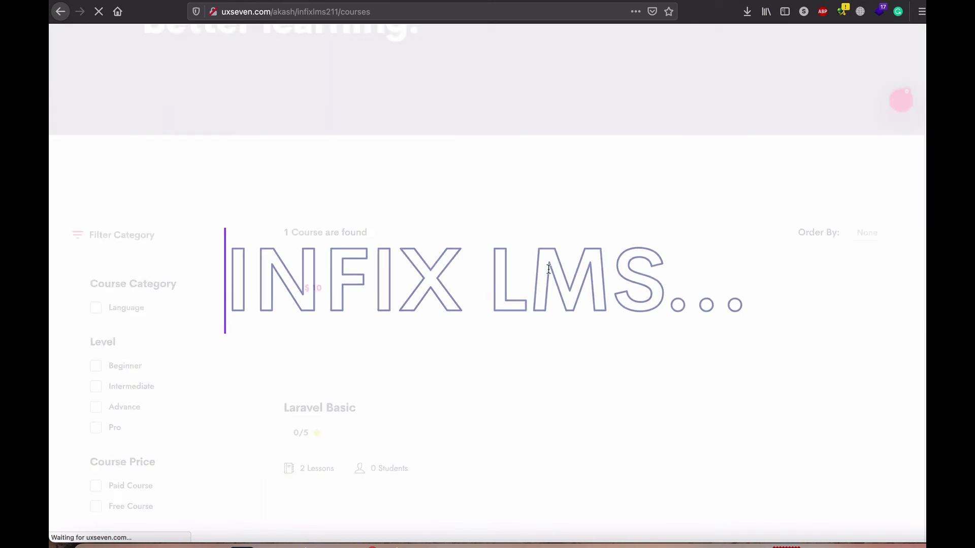
scroll(620, 343, up, 5)
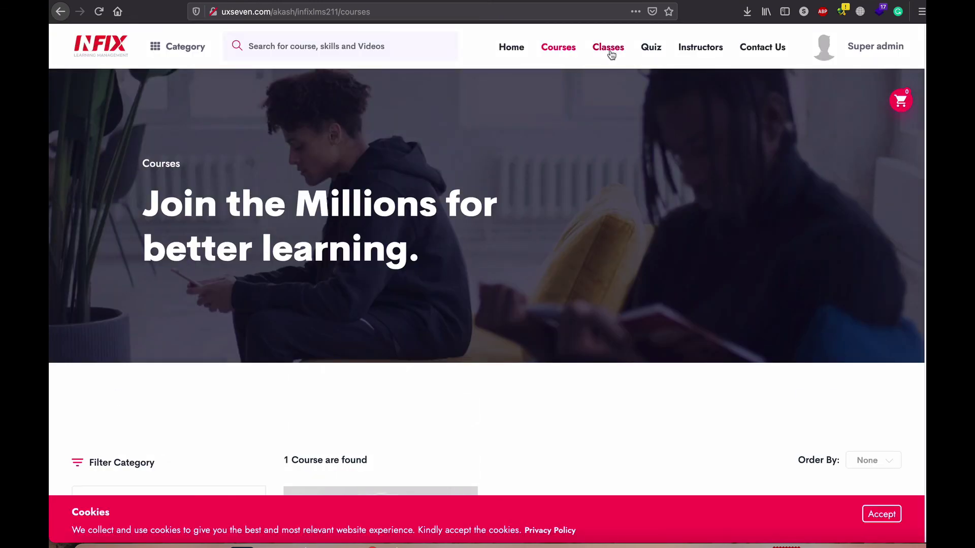
click(651, 53)
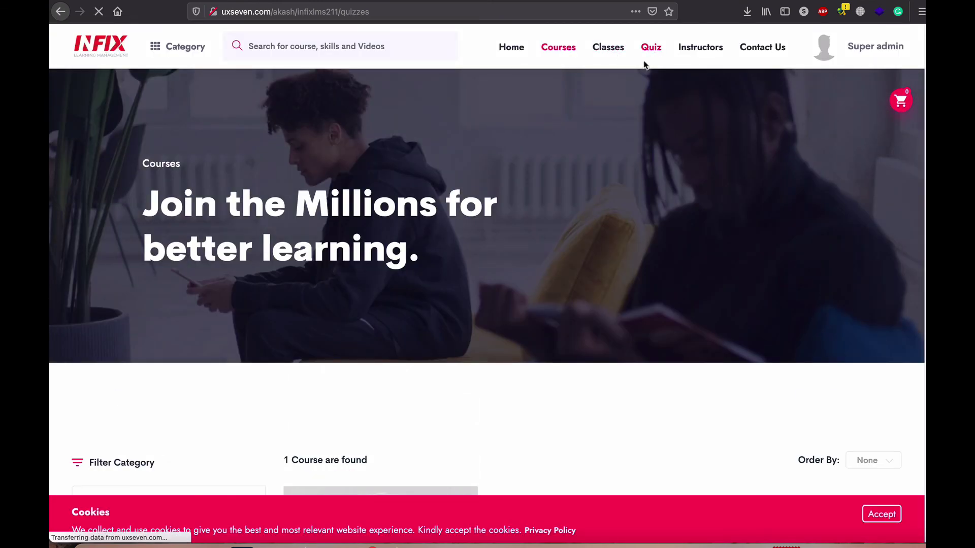
scroll(617, 229, down, 5)
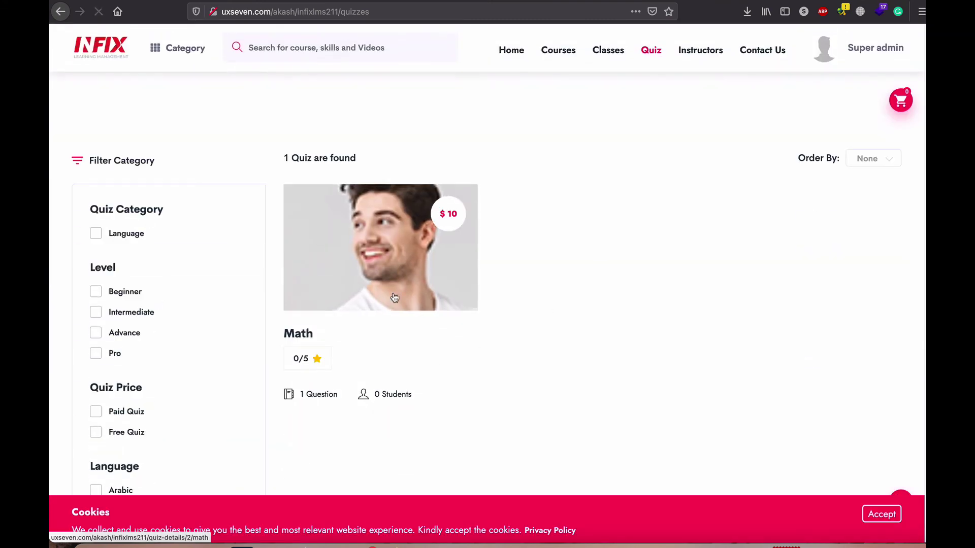